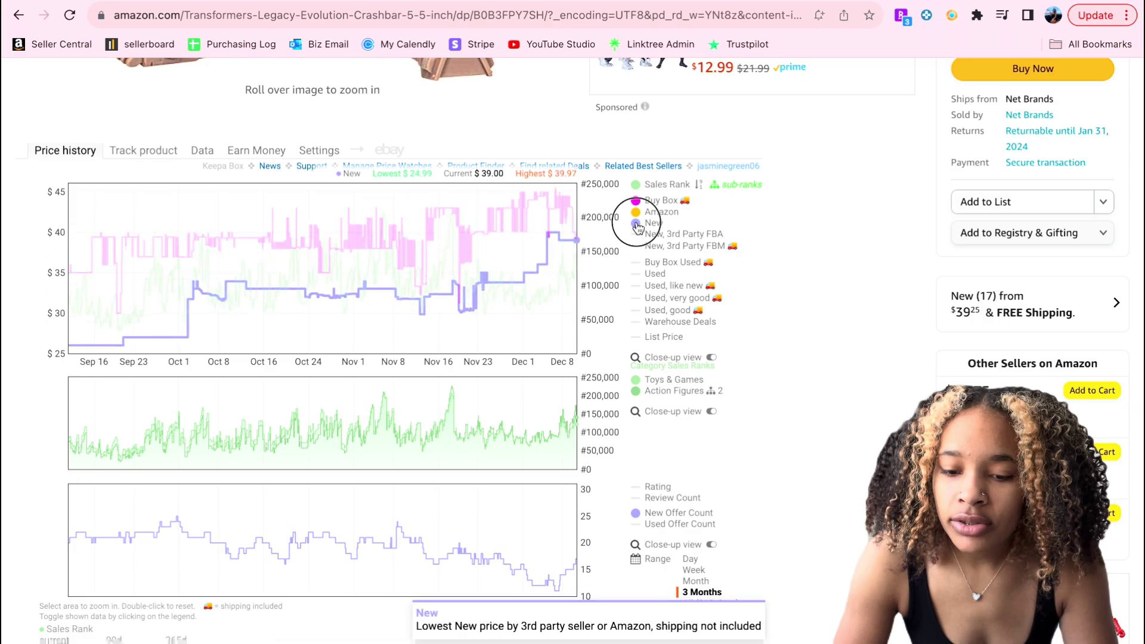
- Hide the New price series on the Crashbar toy's Keepa chart and examine its Buy Box history over three months
click(653, 223)
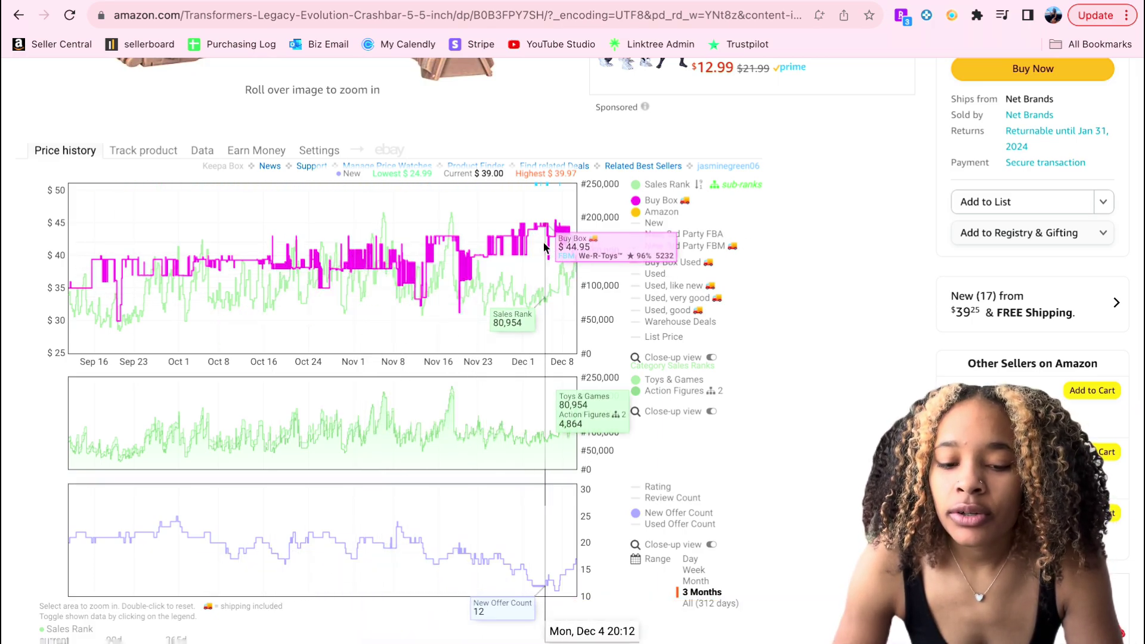
scroll(696, 291, up, 8)
scroll(696, 291, down, 8)
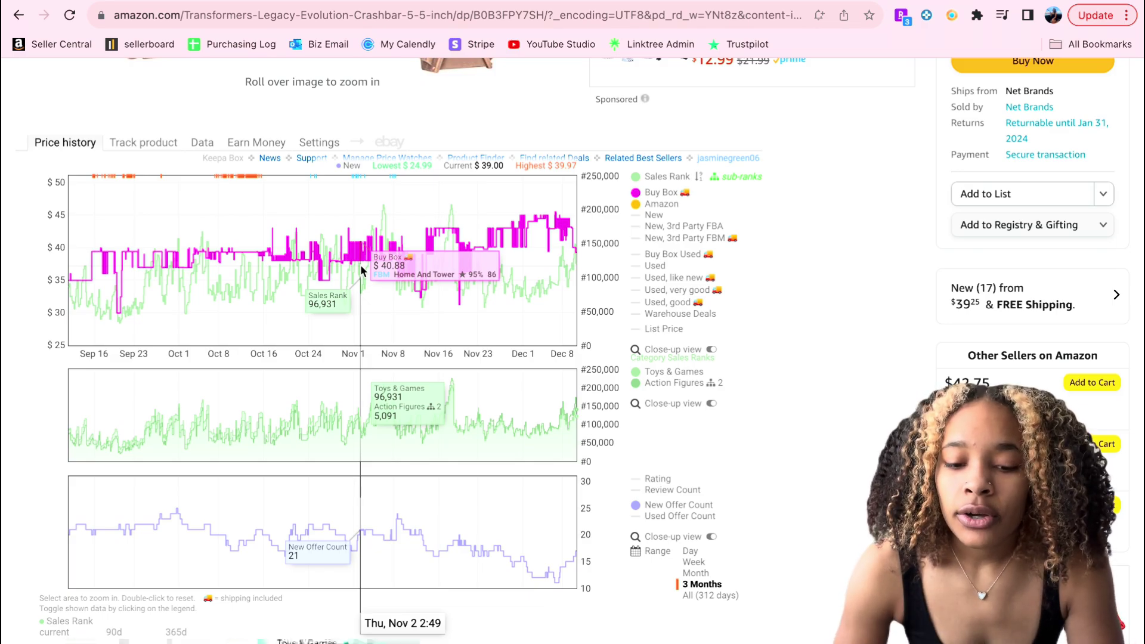
scroll(361, 269, up, 5)
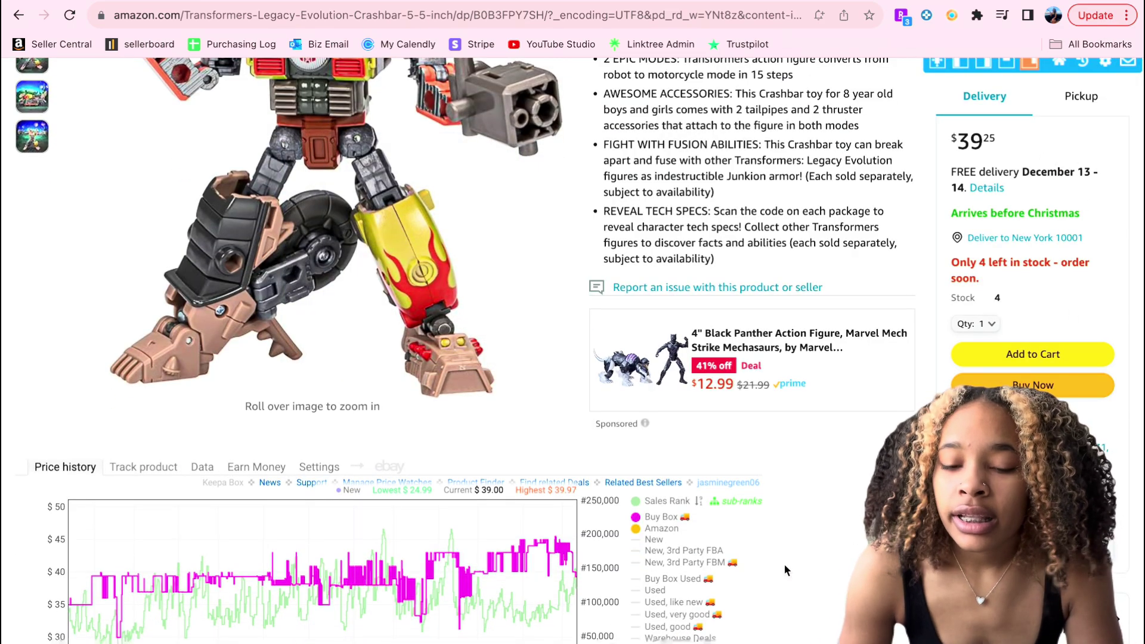
scroll(783, 563, down, 5)
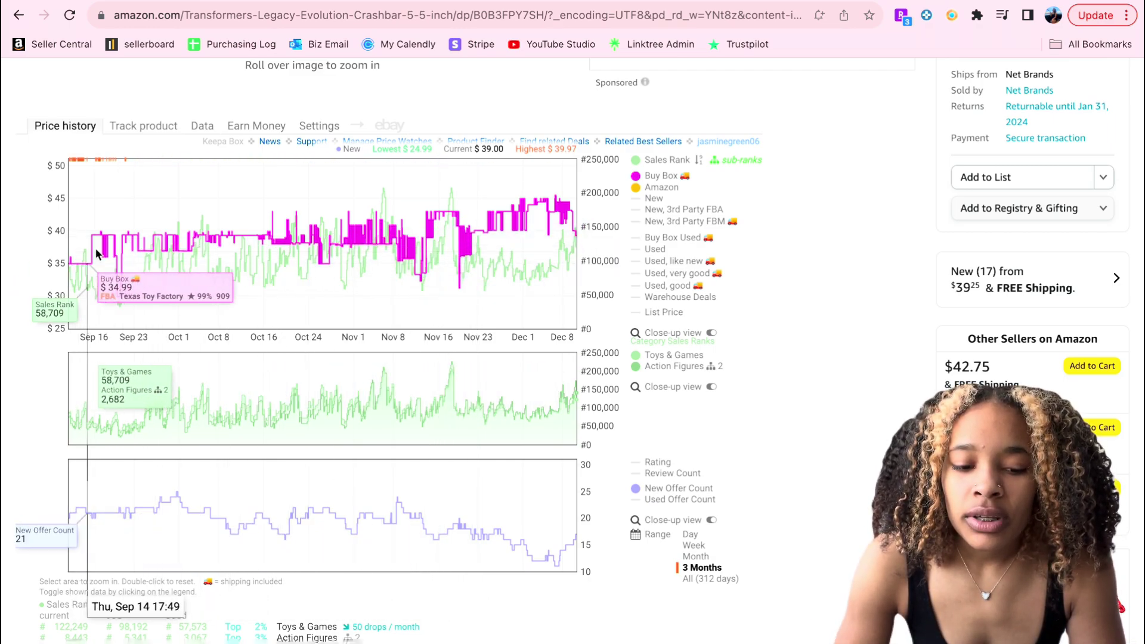
- Isolate the Buy Box price on the main chart and view it over the Month, Week, Day, All and 3 Months ranges
mouse_move(639, 190)
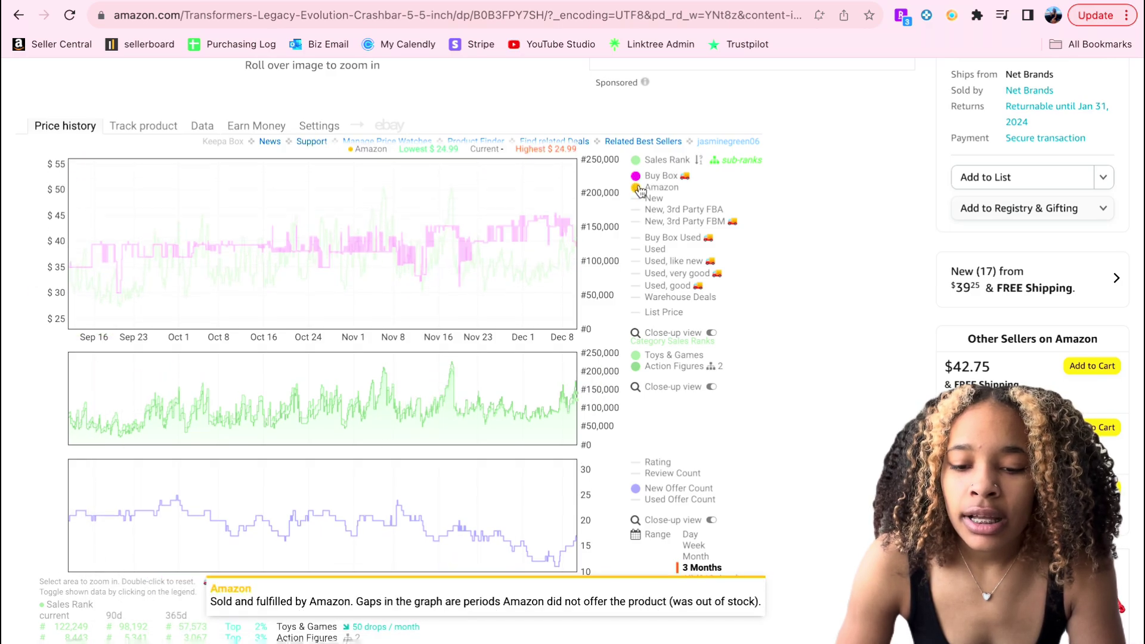
click(640, 161)
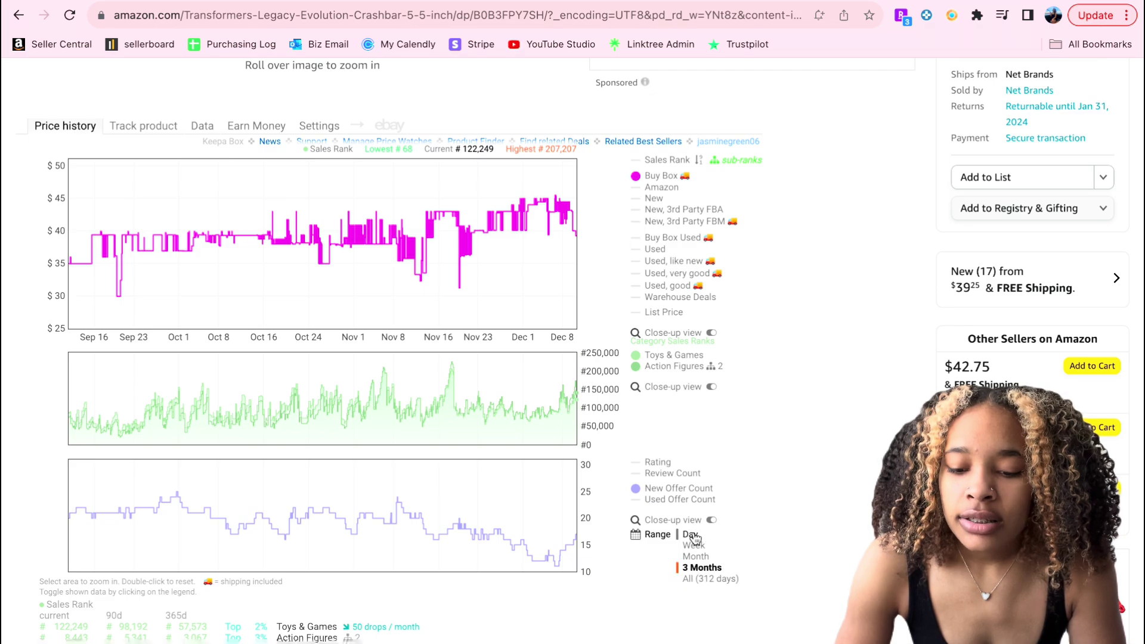
click(695, 557)
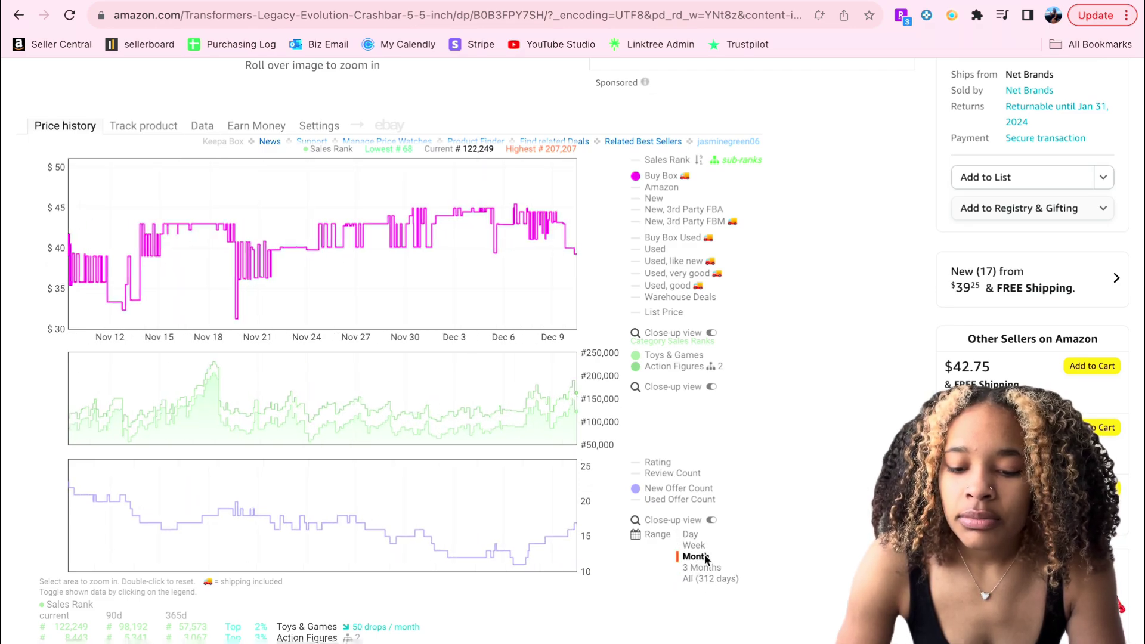
click(693, 544)
click(690, 535)
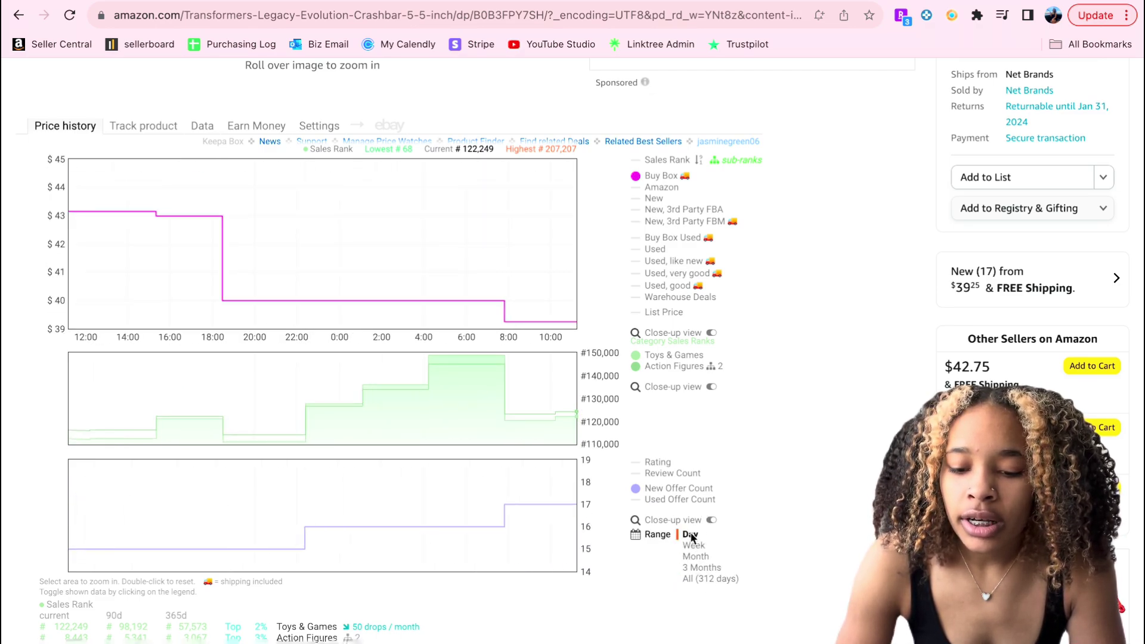
click(705, 579)
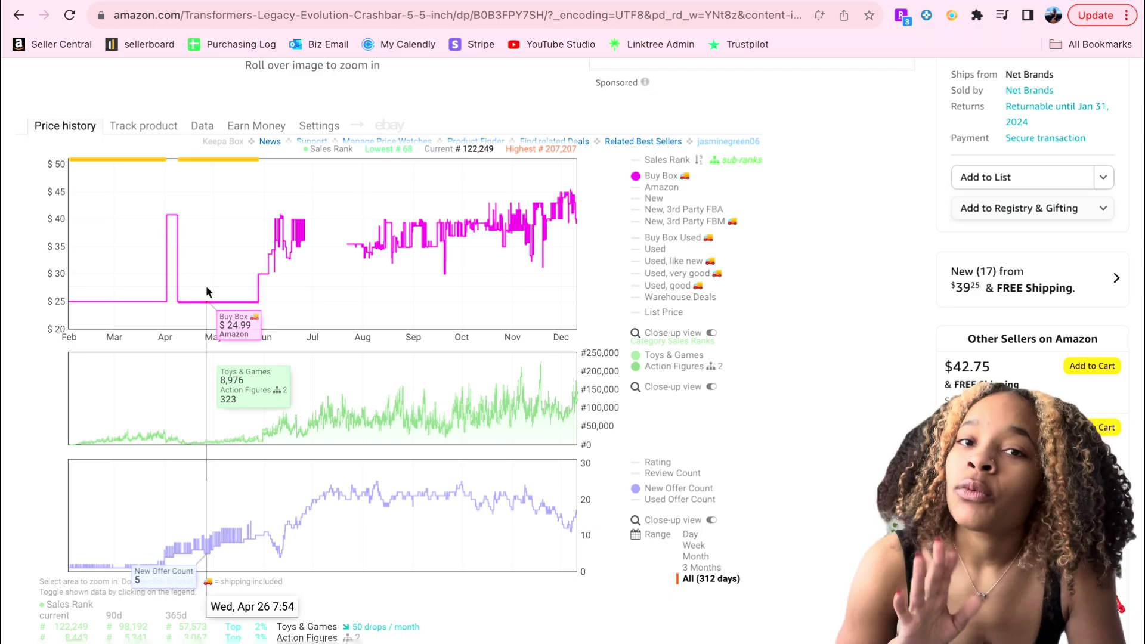
click(703, 567)
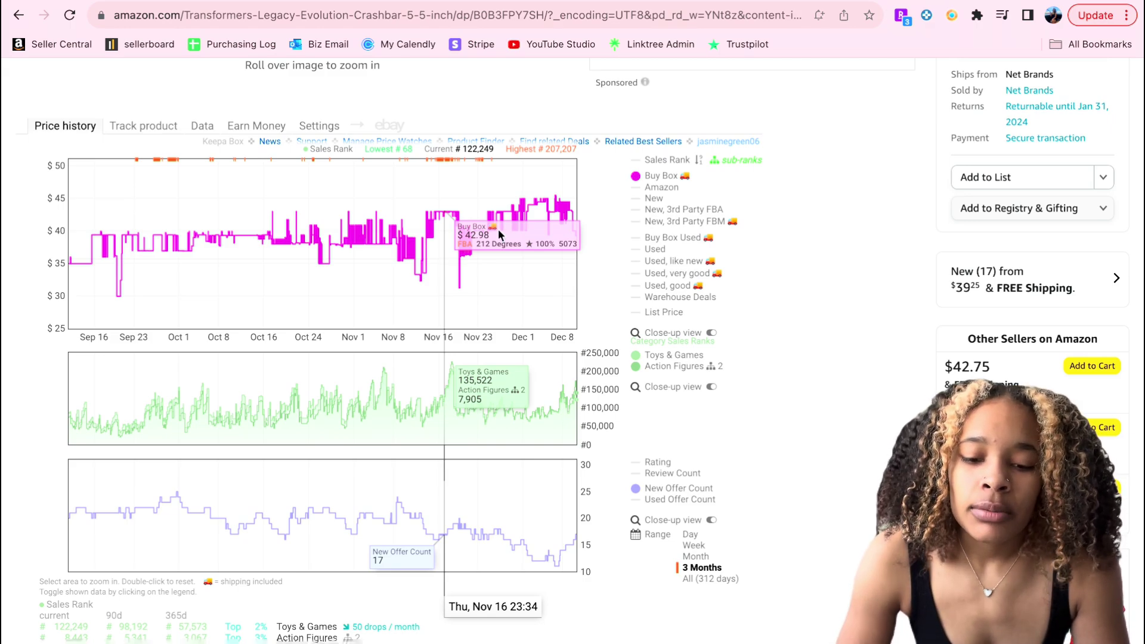
- Compare the Crashbar listing's current price and sales details with its Buy Box price history
scroll(526, 239, up, 1)
scroll(525, 238, up, 12)
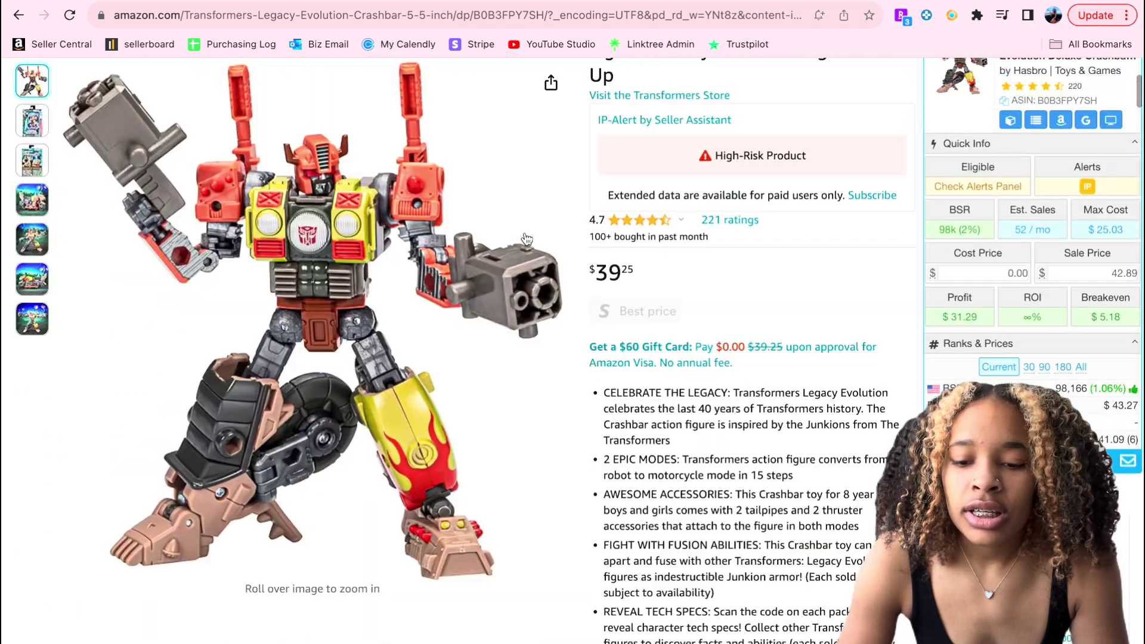
scroll(525, 239, down, 2)
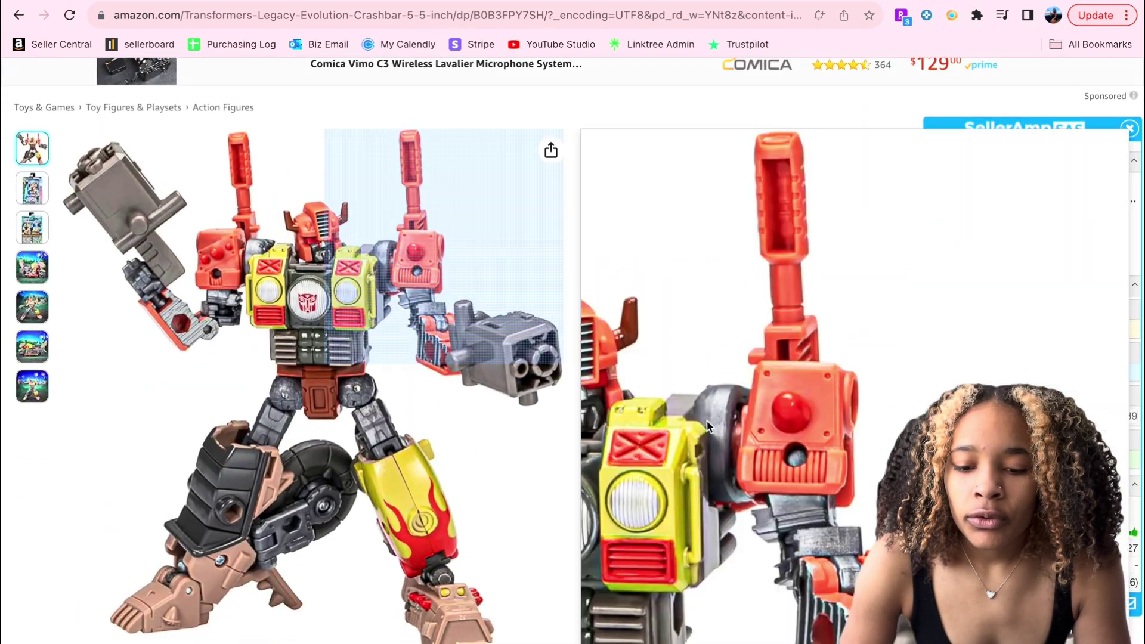
scroll(732, 379, down, 10)
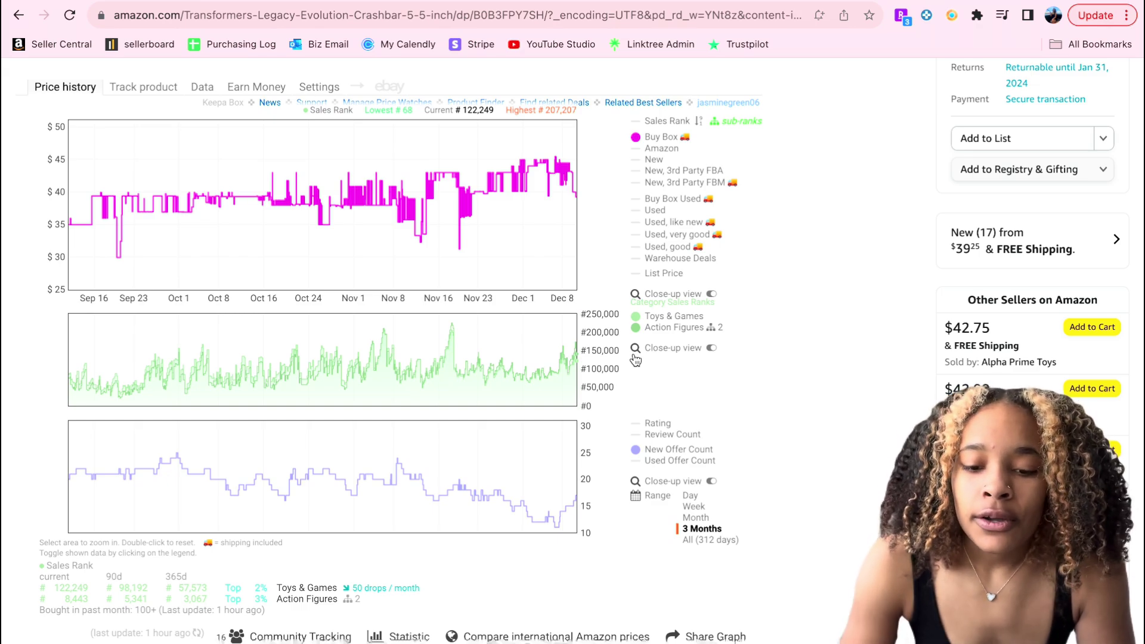
- Show the Sales Rank series on the main chart again and compare it with the Buy Box price
click(642, 127)
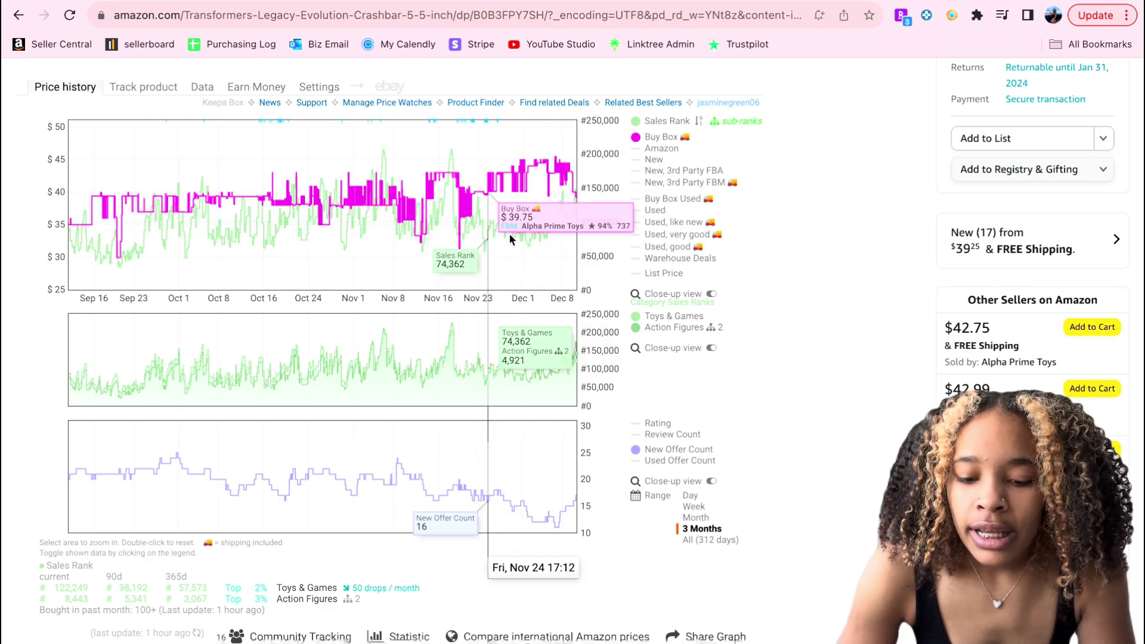
scroll(554, 307, up, 10)
scroll(554, 307, up, 3)
scroll(554, 308, down, 15)
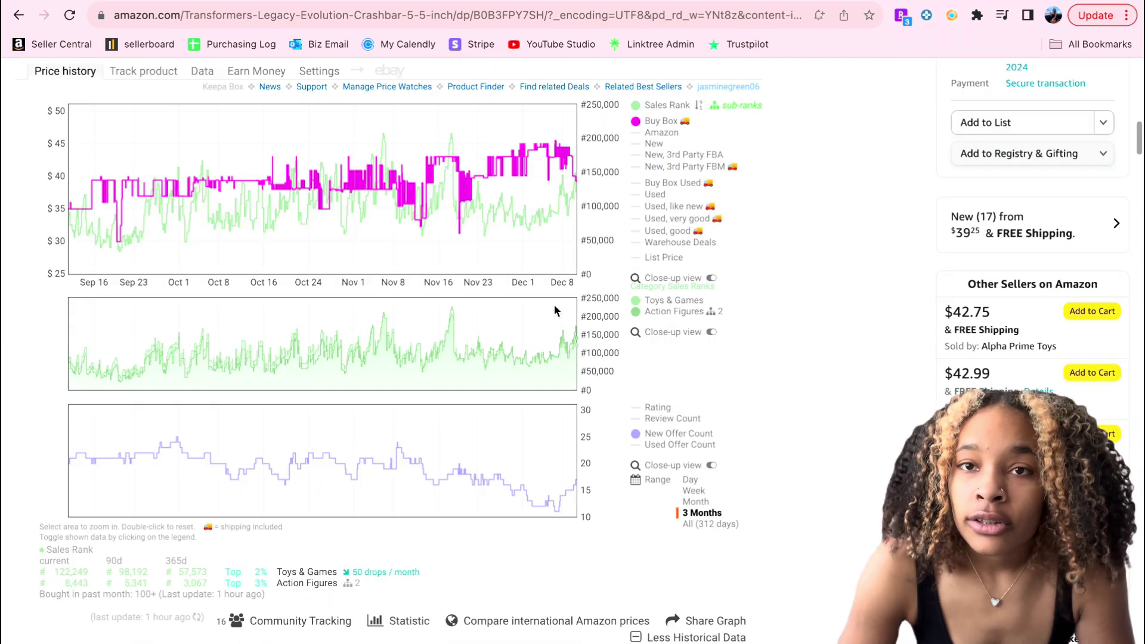
scroll(553, 305, up, 5)
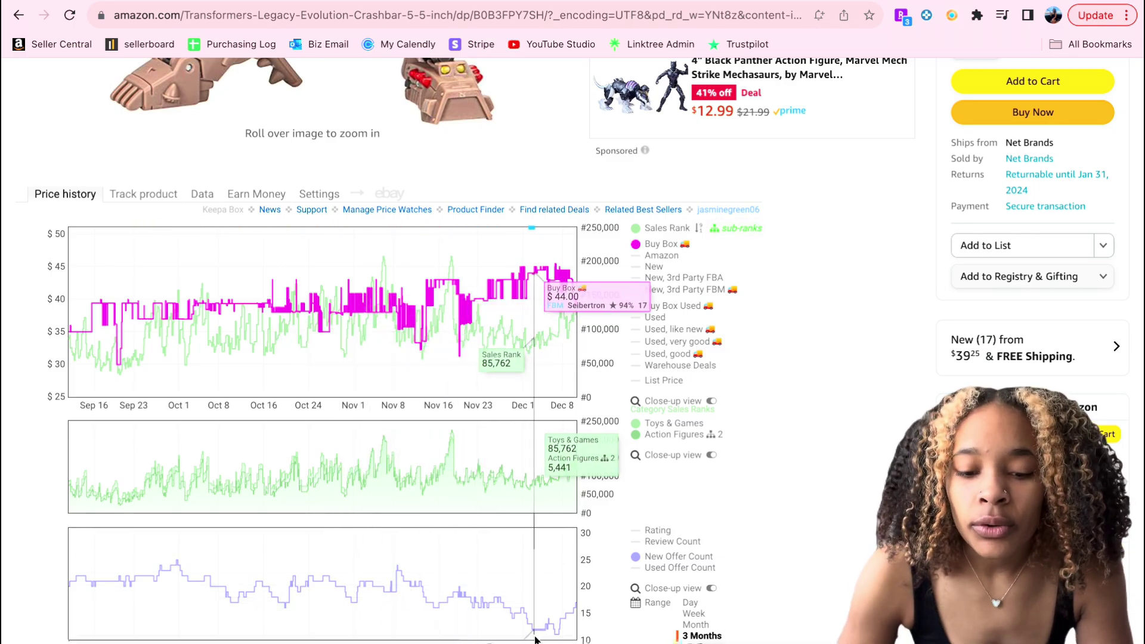
- Show the Amazon price series and set the chart range to All (312 days) to check when Amazon sold the item
click(646, 257)
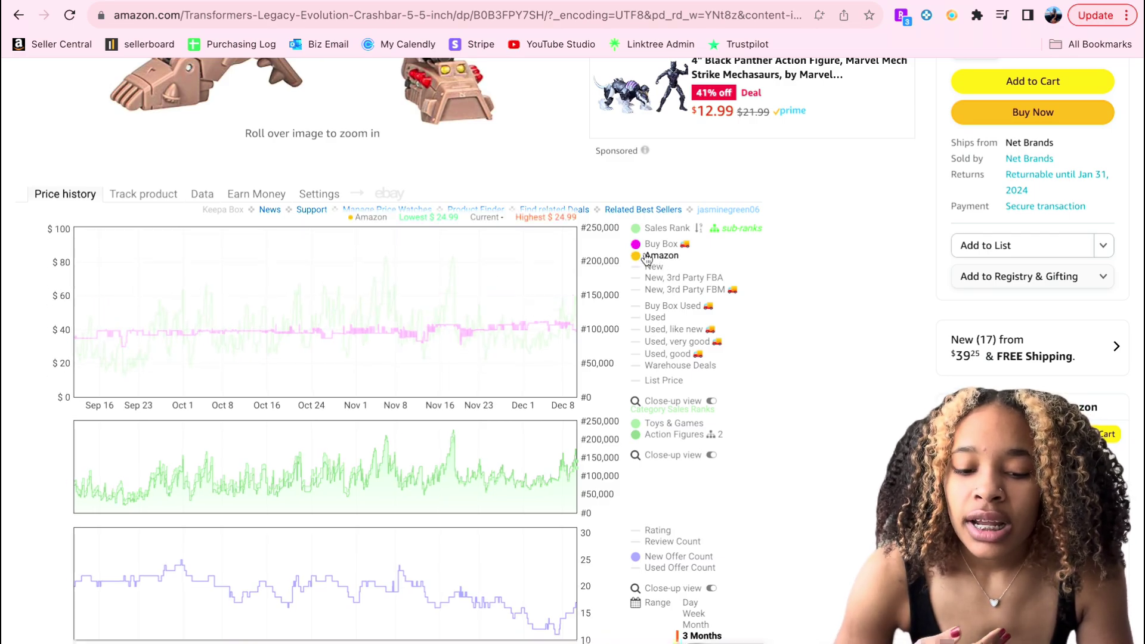
click(645, 257)
scroll(706, 509, down, 2)
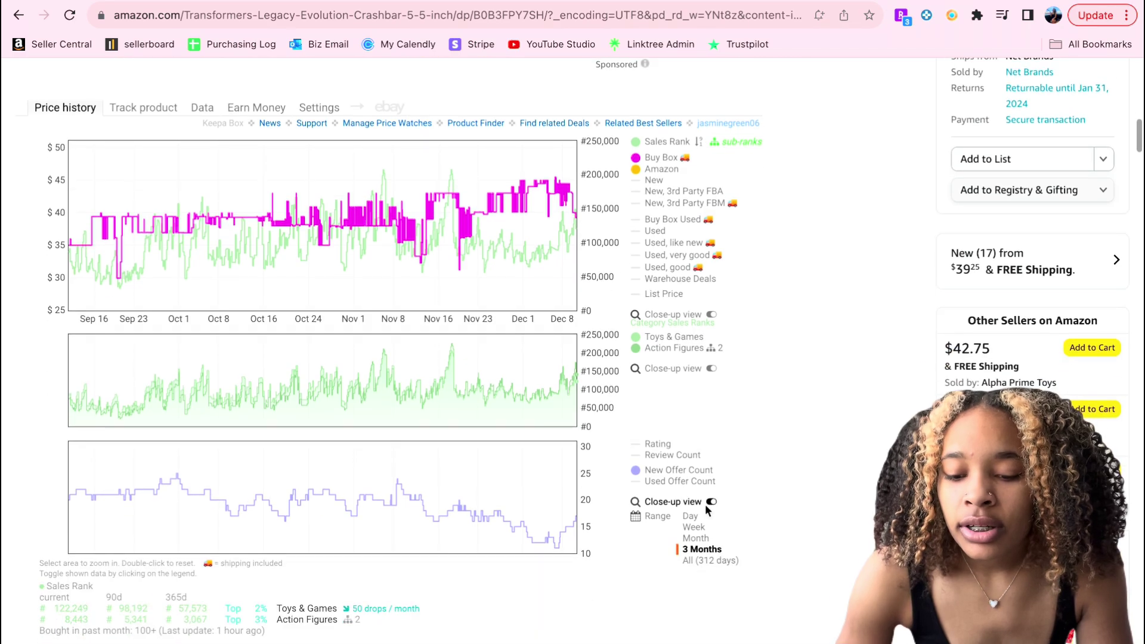
click(704, 559)
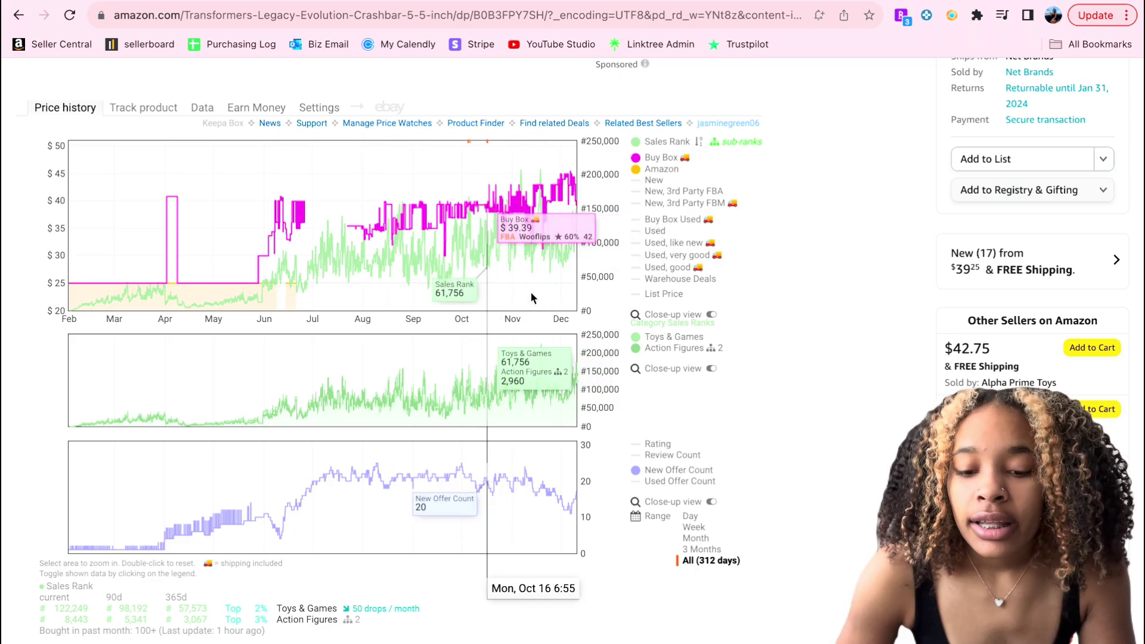
mouse_move(641, 171)
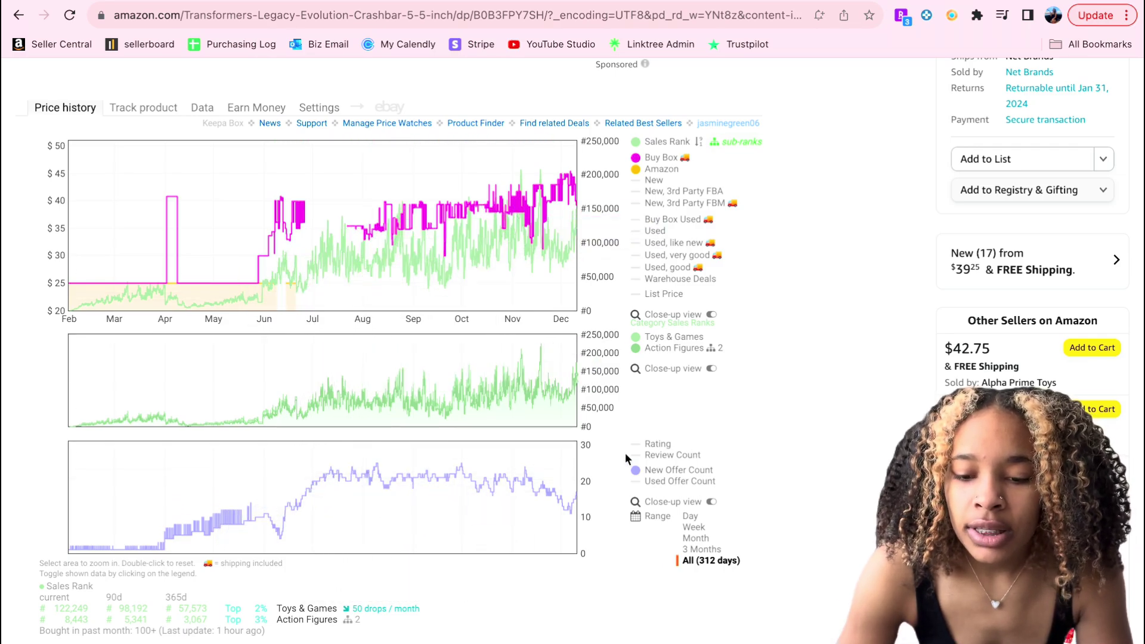
- Review the Crashbar listing's product details, price and stock above the chart
scroll(724, 395, up, 6)
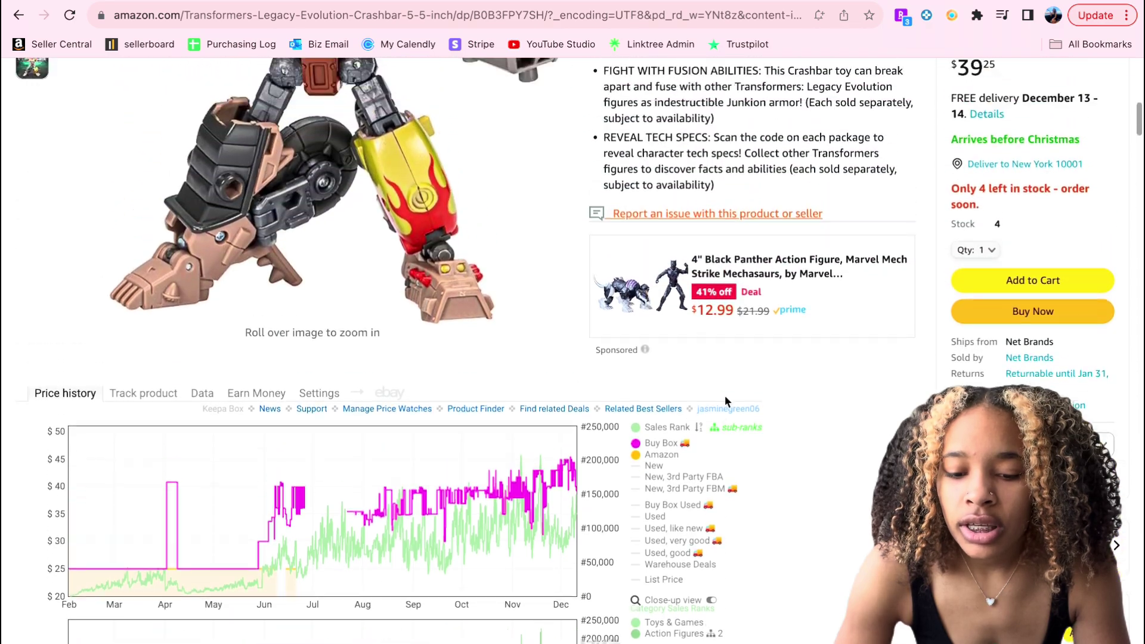
scroll(725, 395, up, 7)
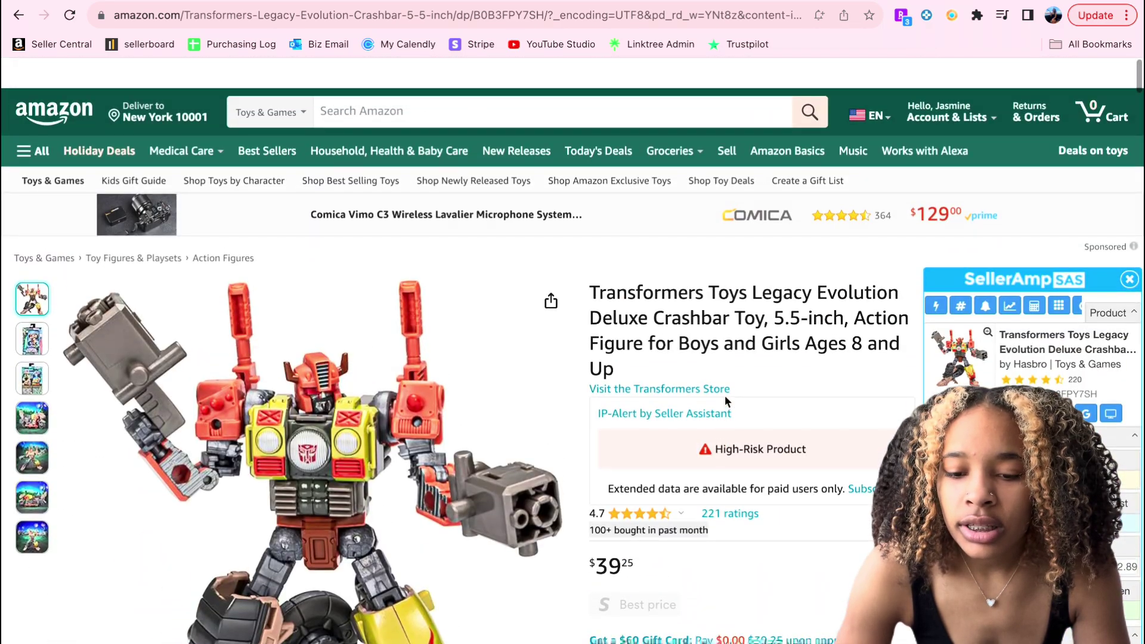
scroll(444, 149, down, 4)
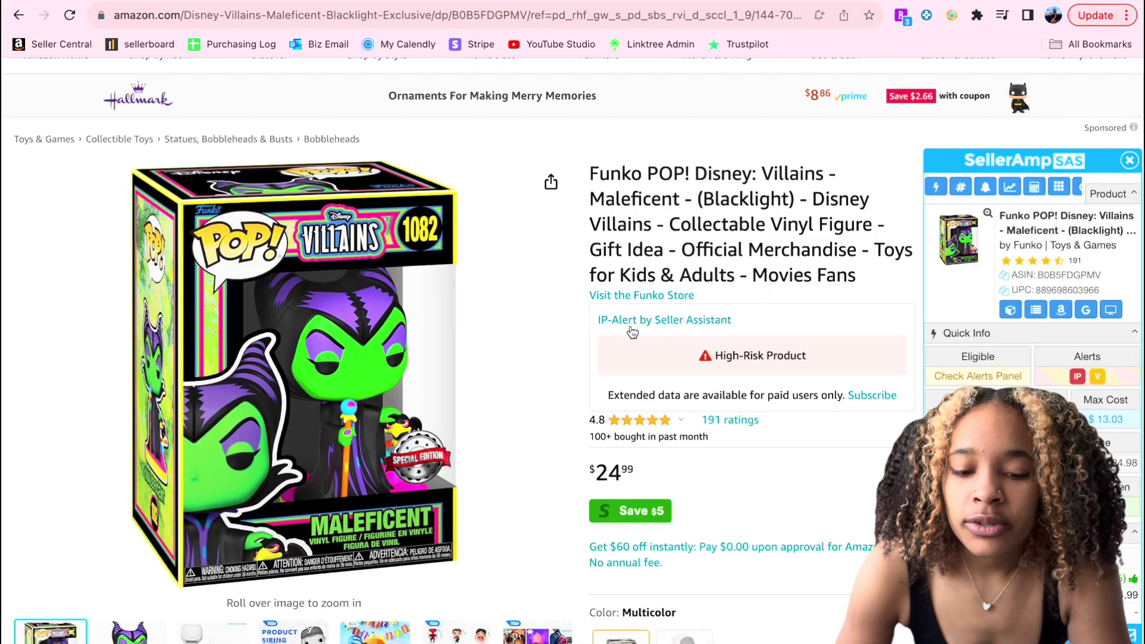
- Examine the Funko POP! Maleficent listing and its three-month Keepa price history
scroll(632, 332, down, 2)
scroll(632, 332, up, 3)
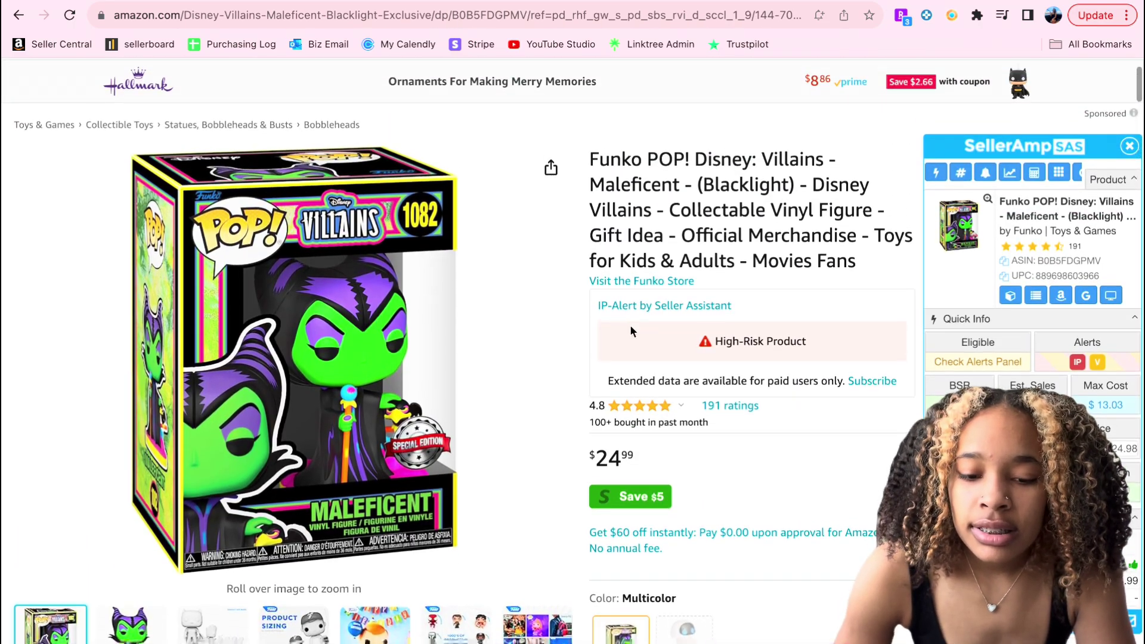
scroll(631, 332, down, 1)
scroll(630, 325, down, 10)
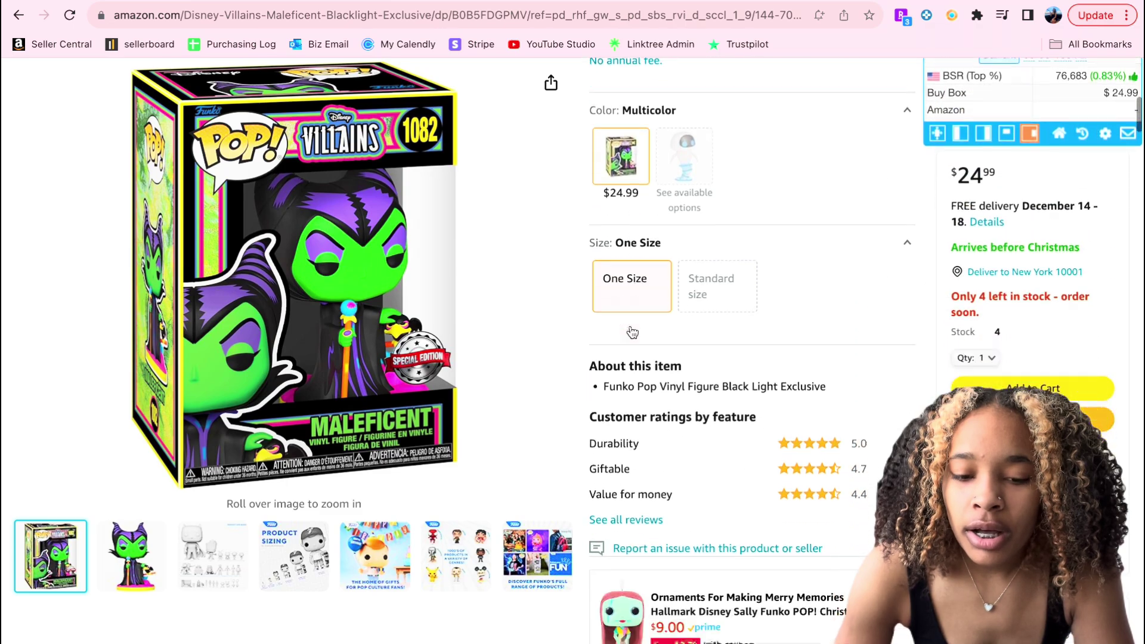
scroll(630, 324, down, 5)
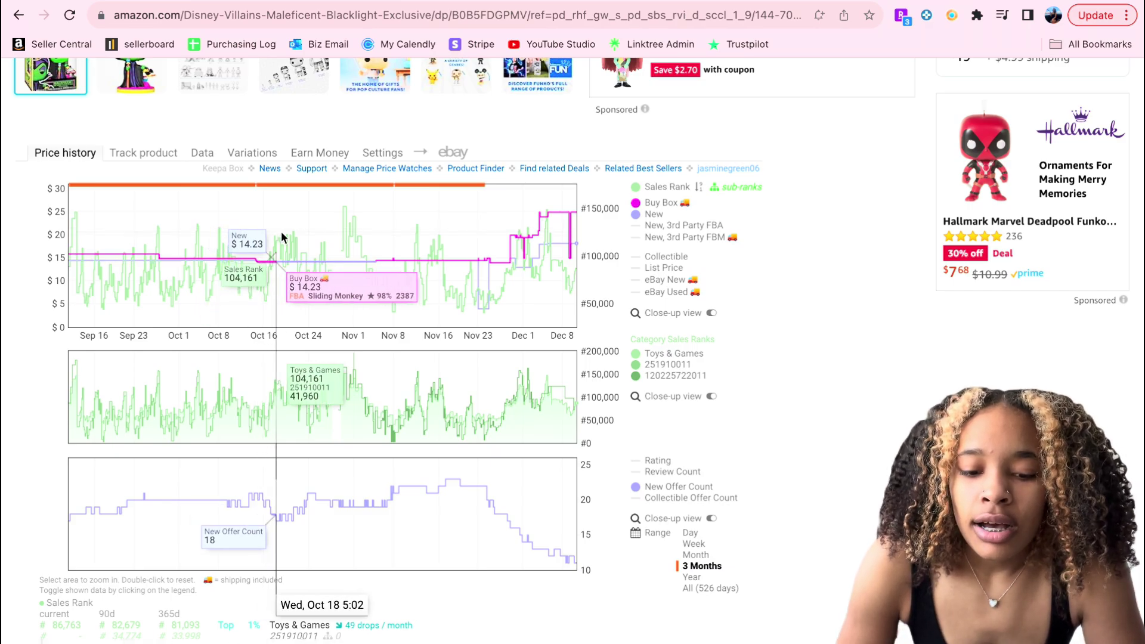
- View the Maleficent listing's Buy Box statistics by seller for the 90-day and 30-day ranges
click(201, 156)
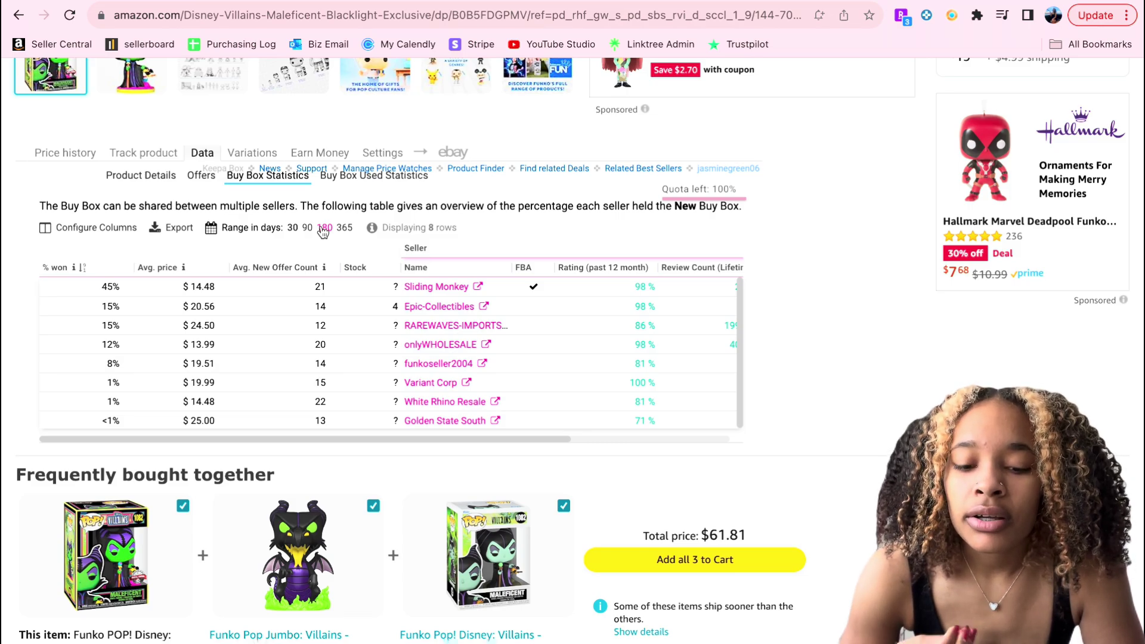
click(308, 228)
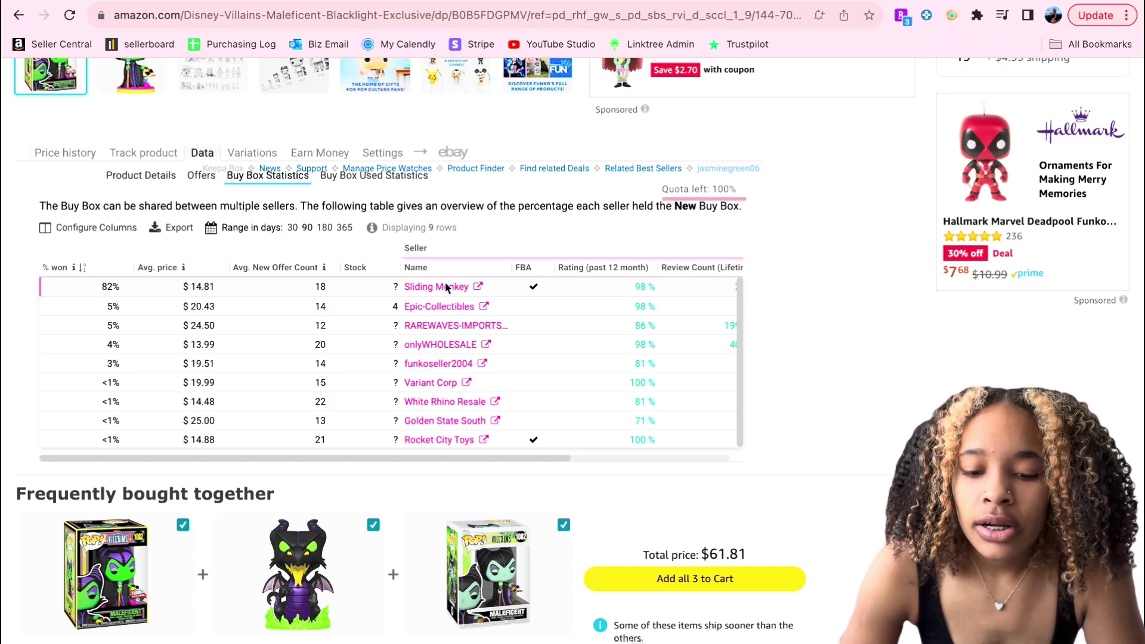
click(292, 228)
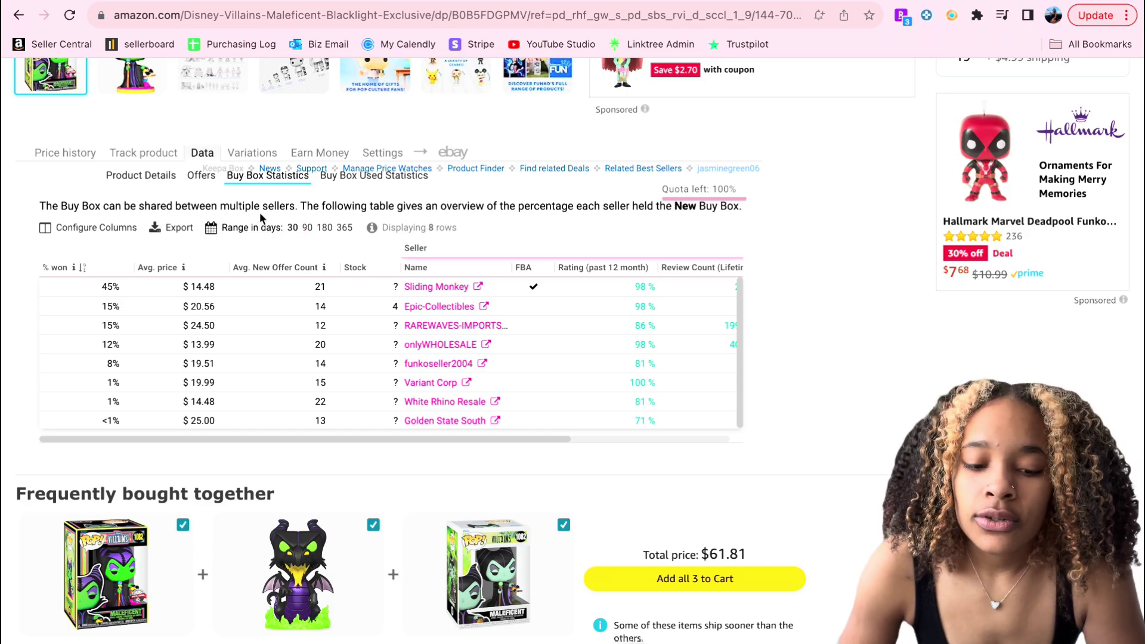
- Return to the Maleficent price history, view it over the Year range, and set the range back to 3 Months
click(61, 156)
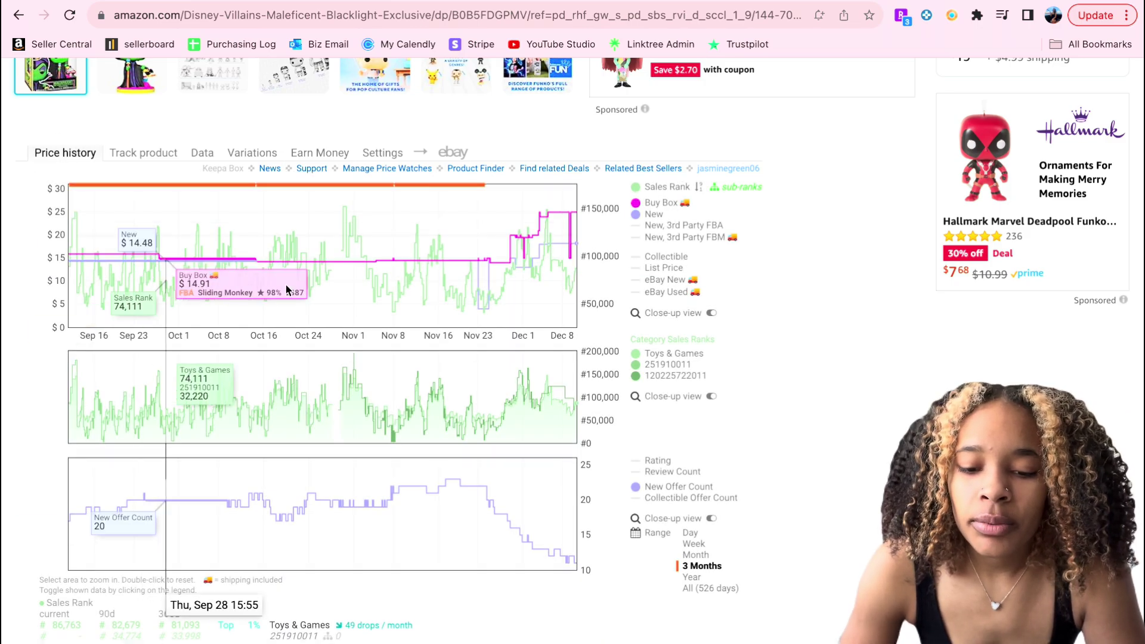
click(692, 576)
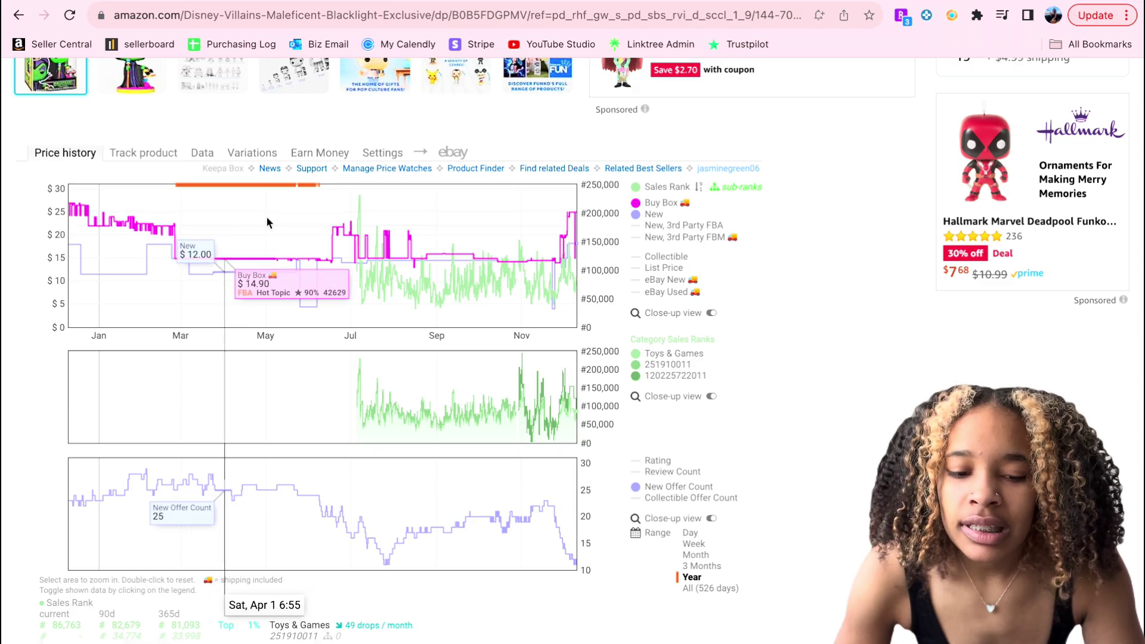
scroll(254, 219, down, 3)
click(694, 391)
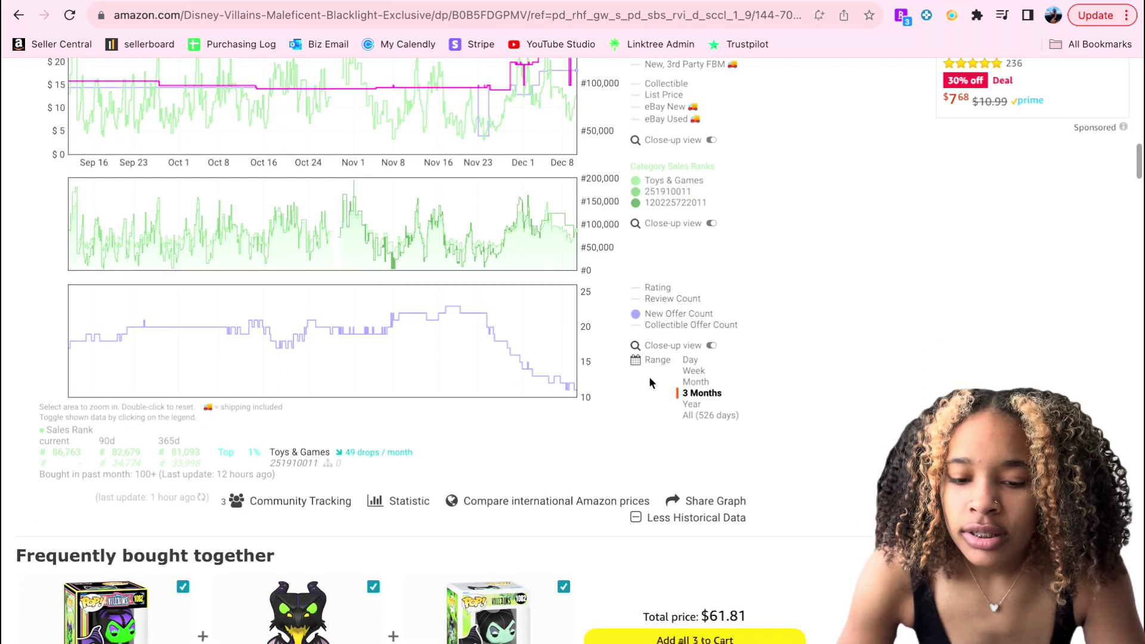
scroll(649, 377, up, 2)
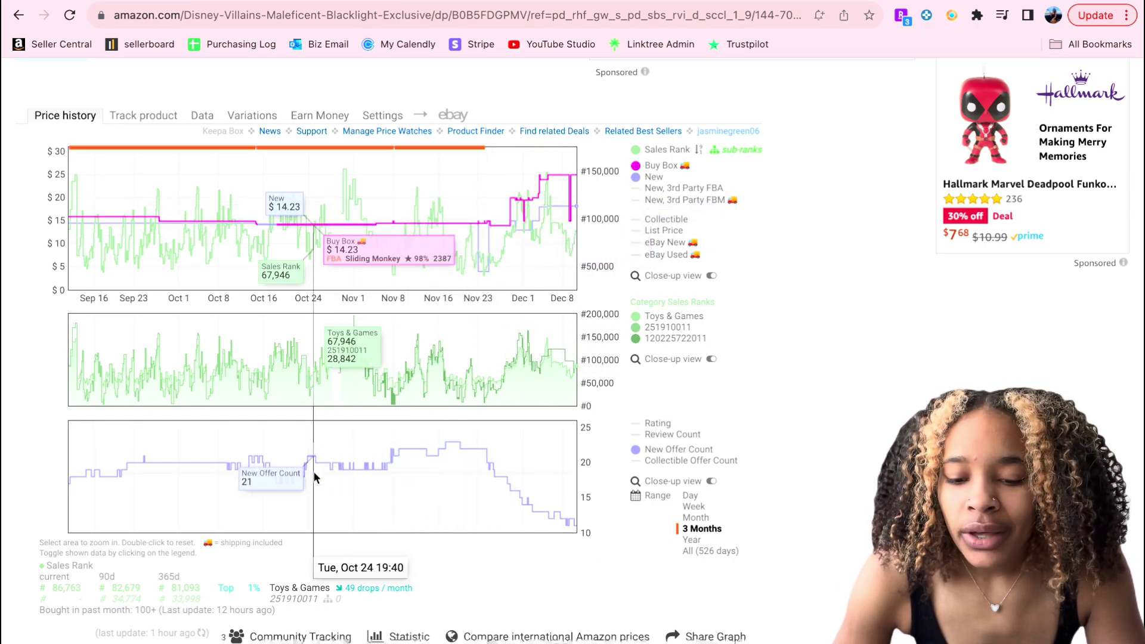
scroll(348, 532, up, 1)
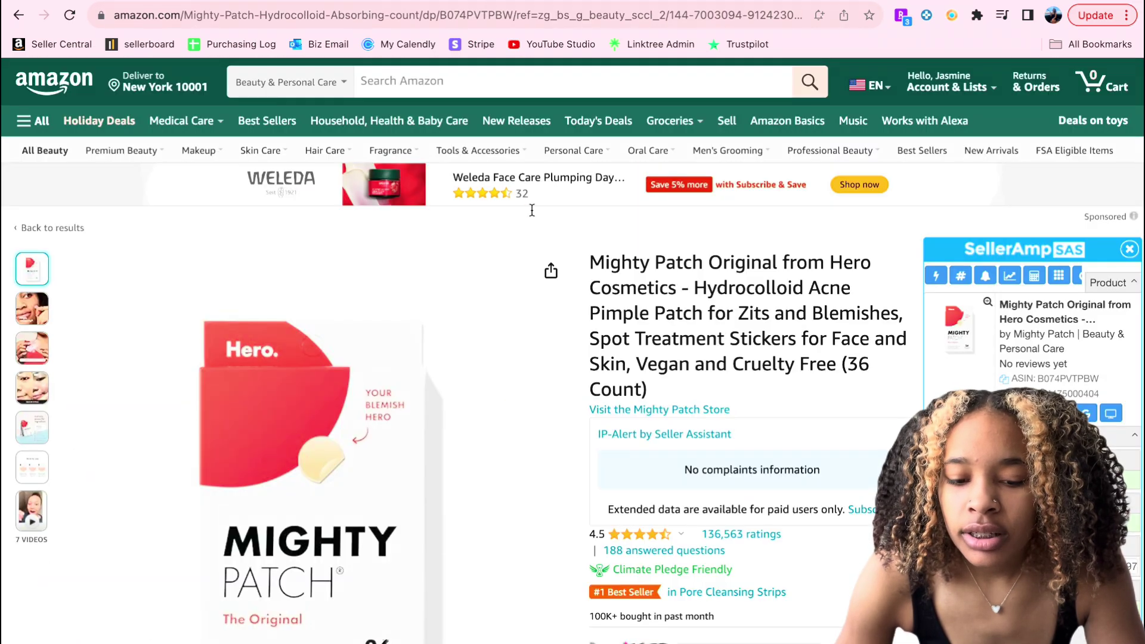
- Examine Mighty Patch's three-month Keepa chart, zoom into the October Buy Box price spike, and view the Year and All ranges
scroll(550, 264, down, 10)
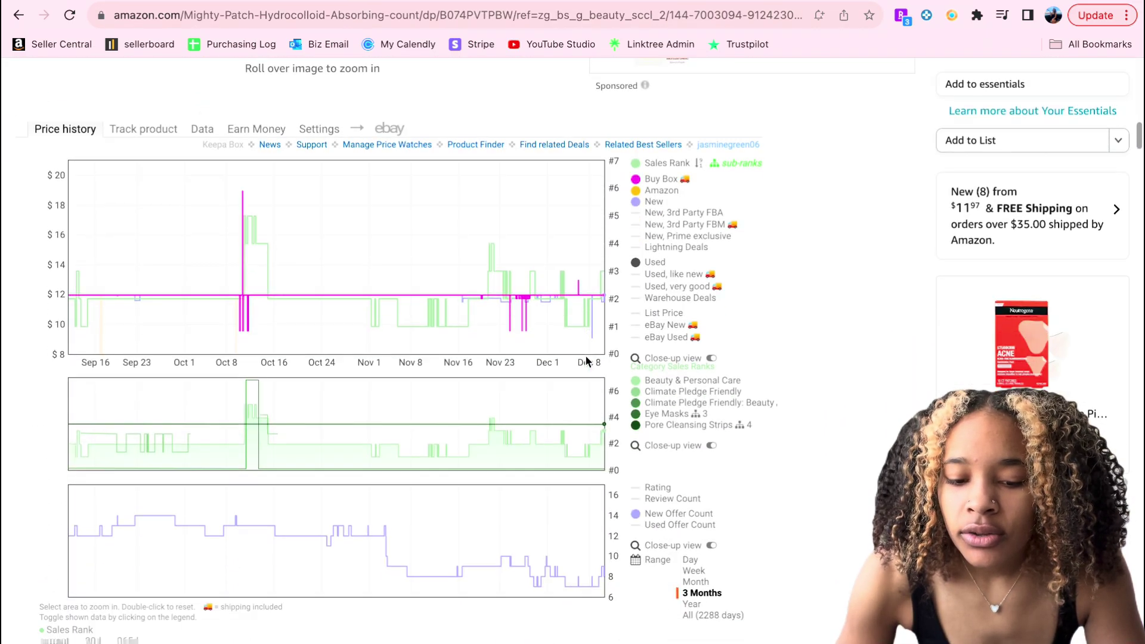
scroll(586, 361, up, 1)
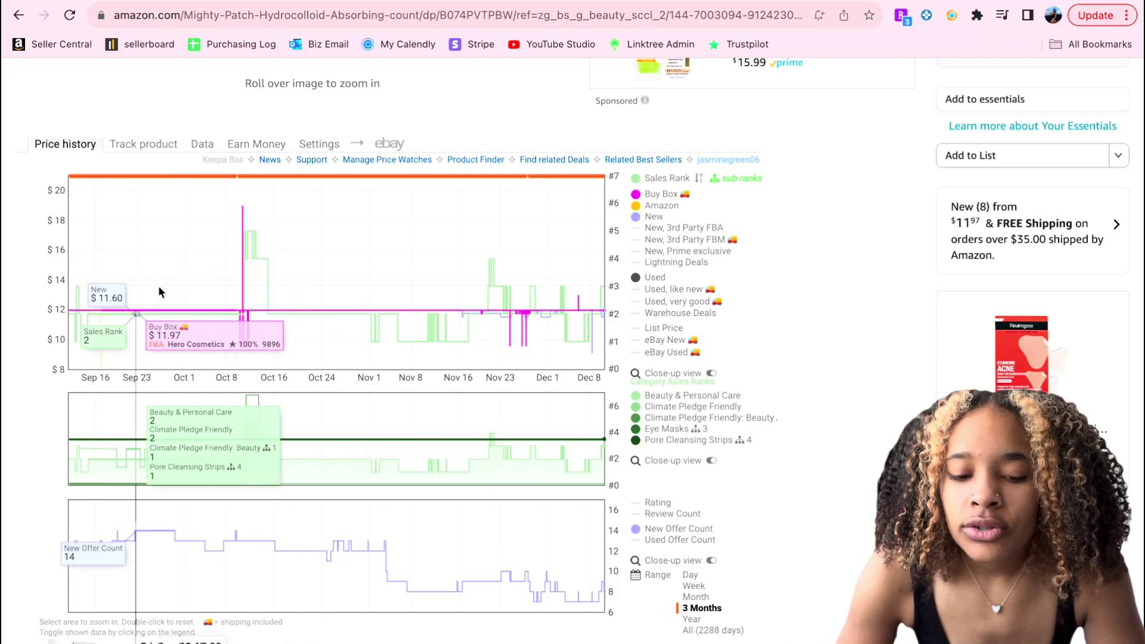
drag(238, 289, 268, 300)
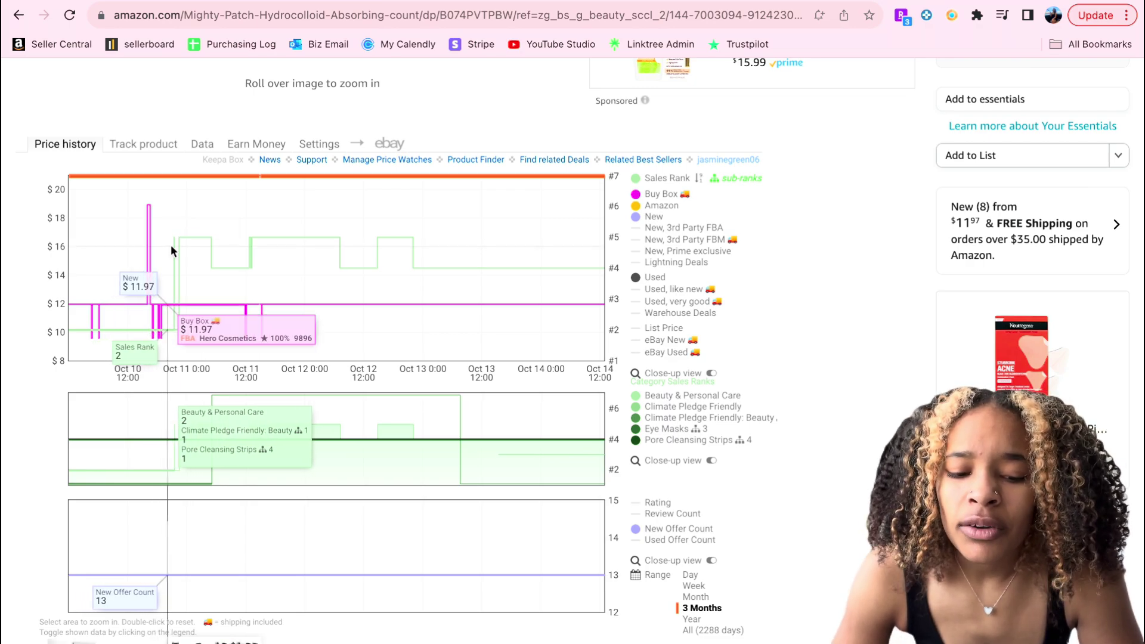
click(692, 619)
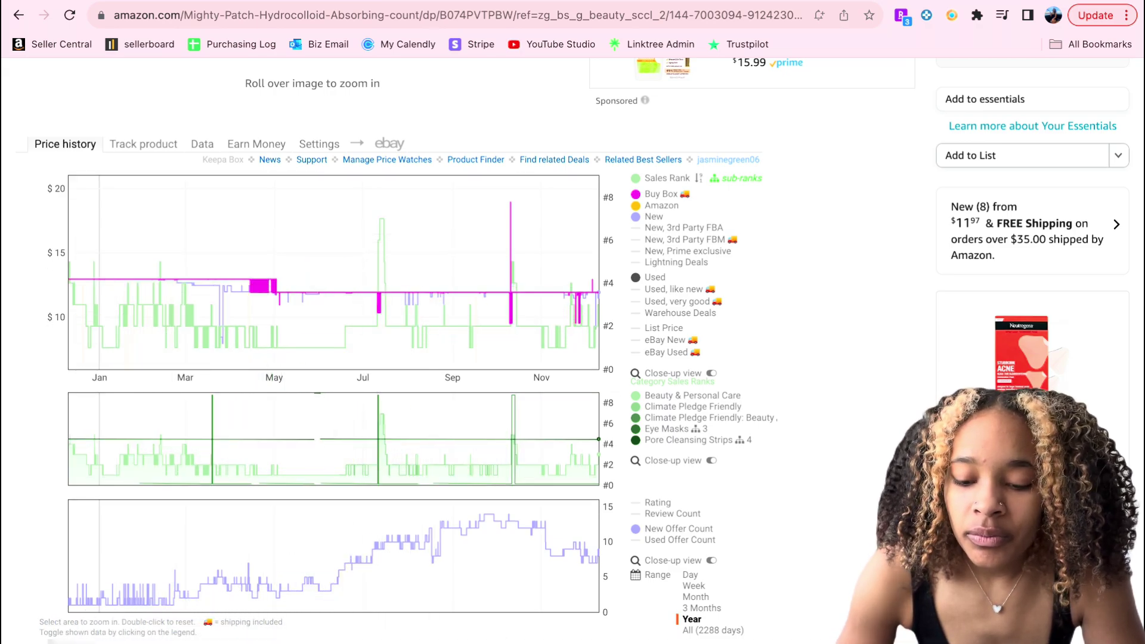
click(713, 630)
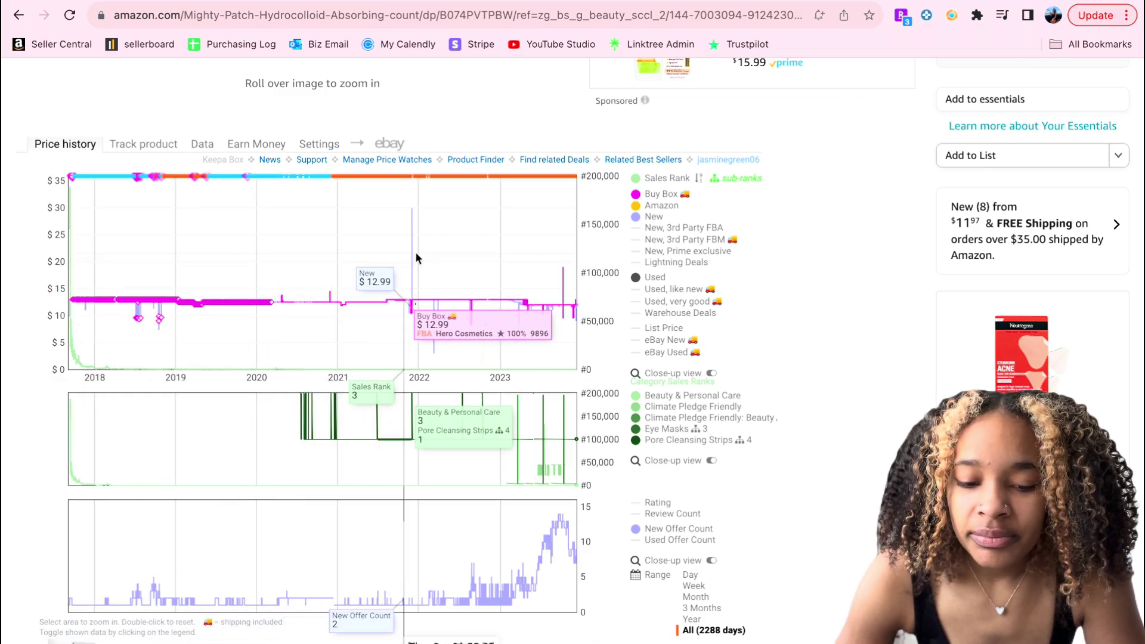
- View Mighty Patch's Buy Box statistics by seller for the 90-, 30- and 365-day ranges, and return to its price history
click(214, 147)
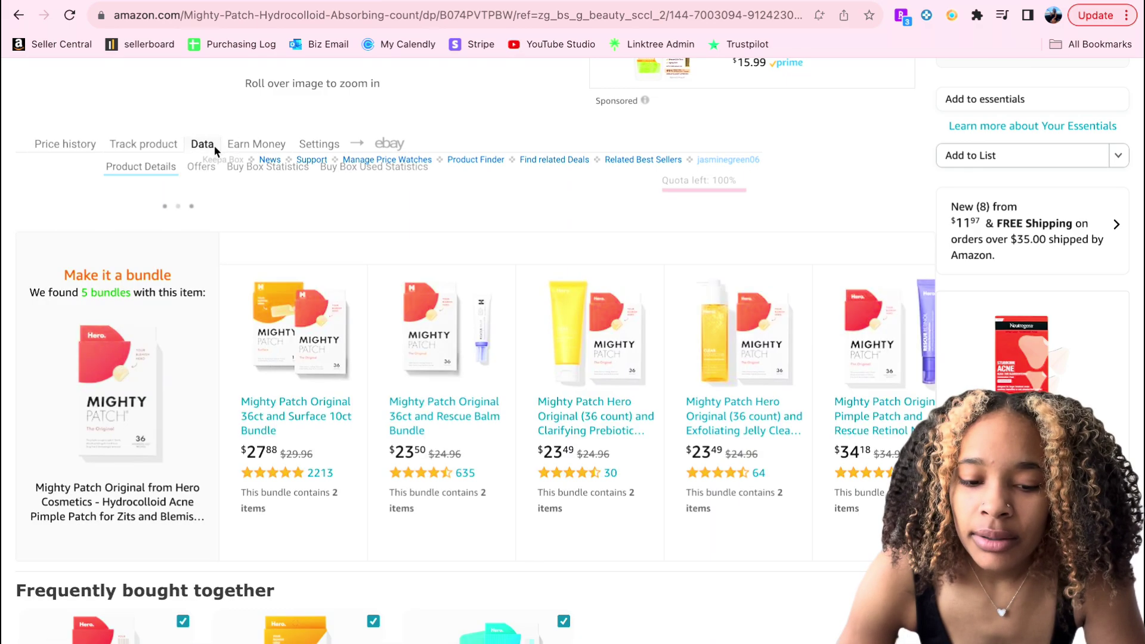
click(278, 171)
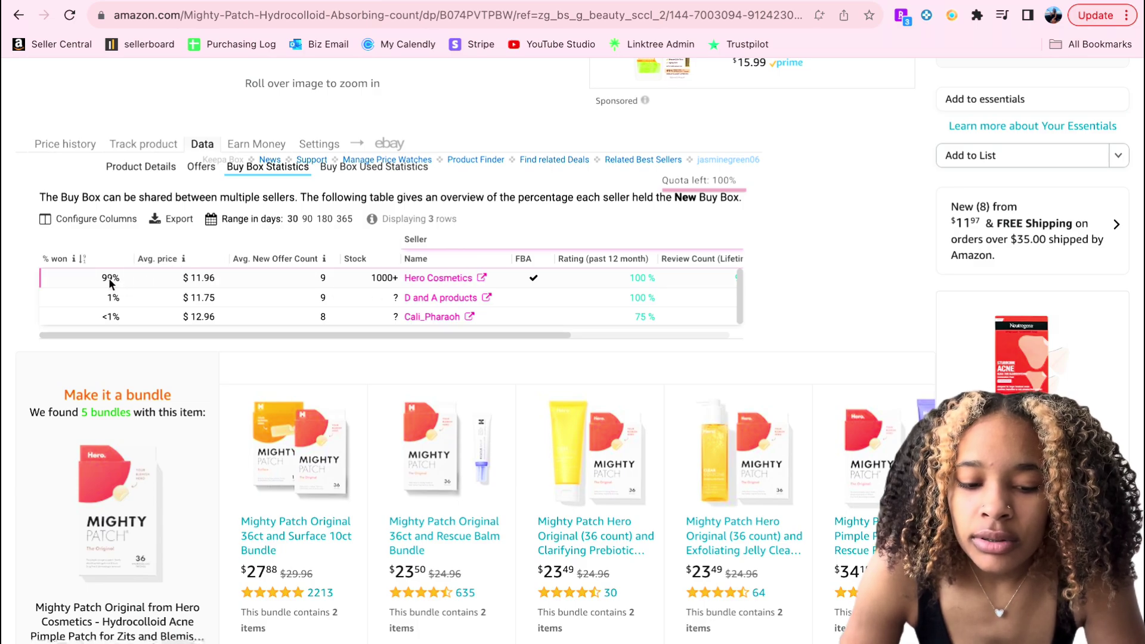
click(307, 220)
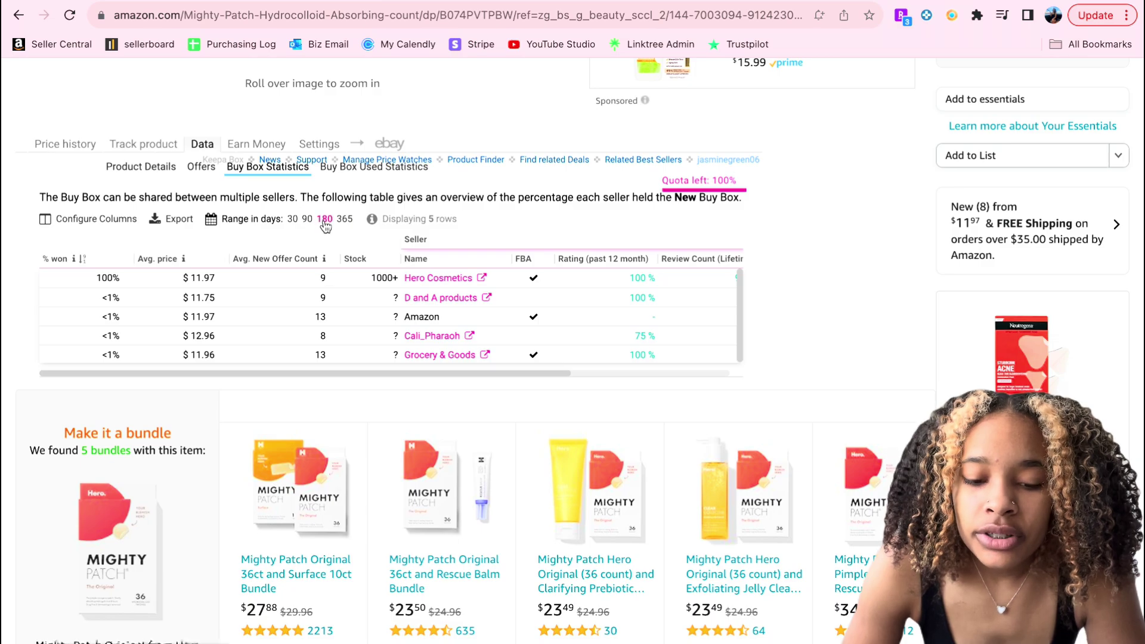
click(289, 220)
click(345, 219)
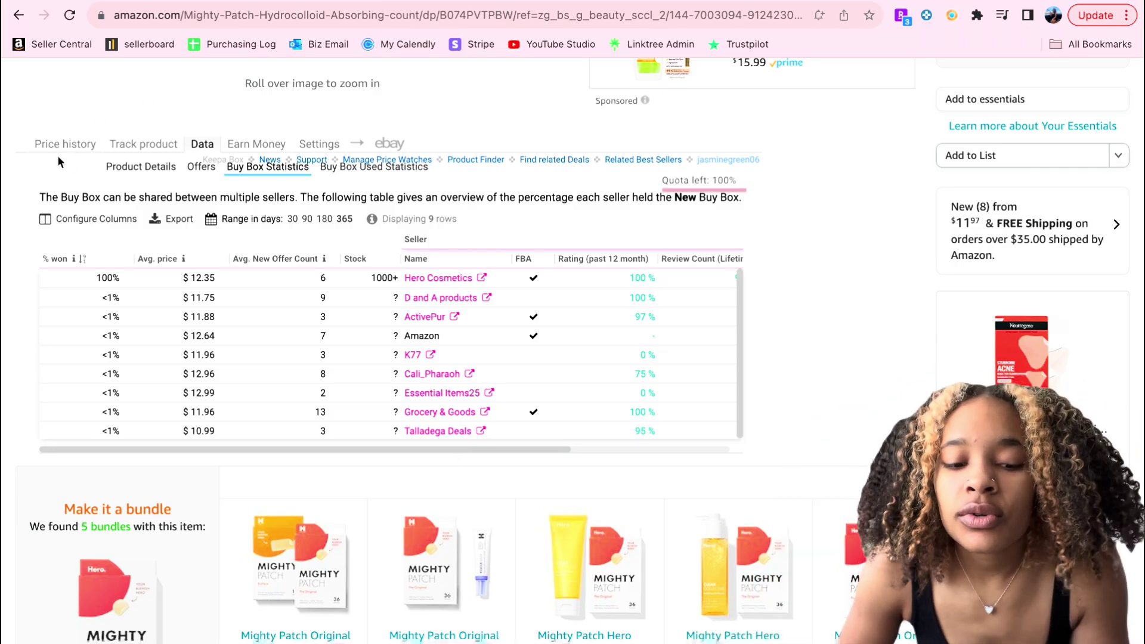
click(63, 146)
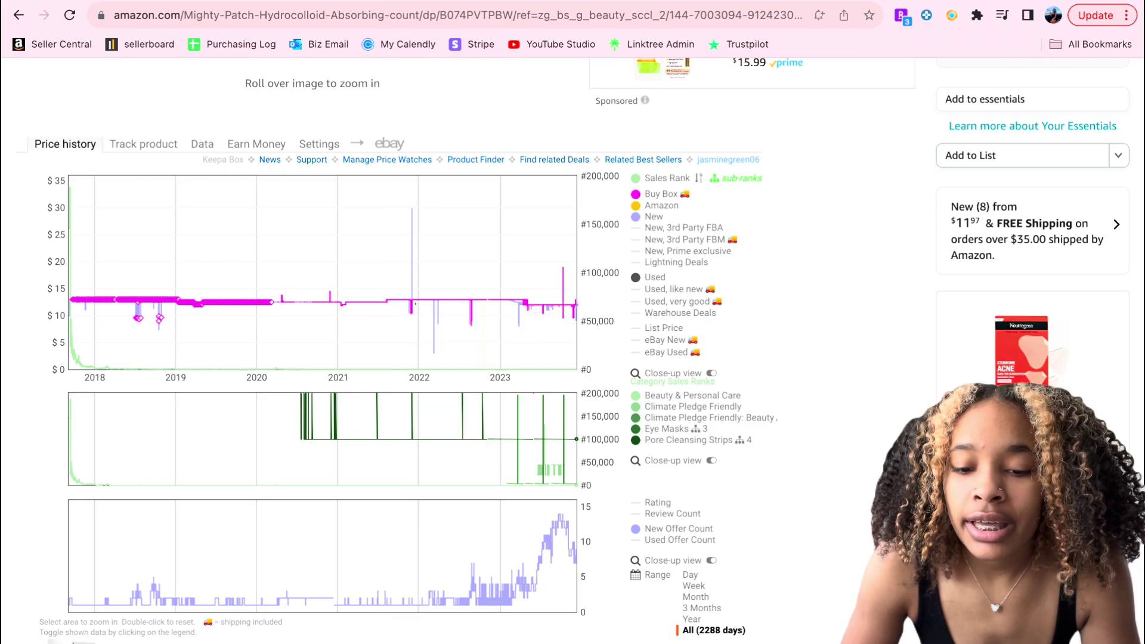
- Switch to the StarKist Smart Bowls Latin Citrus listing and look over its title, price and flavor options
mouse_move(657, 1)
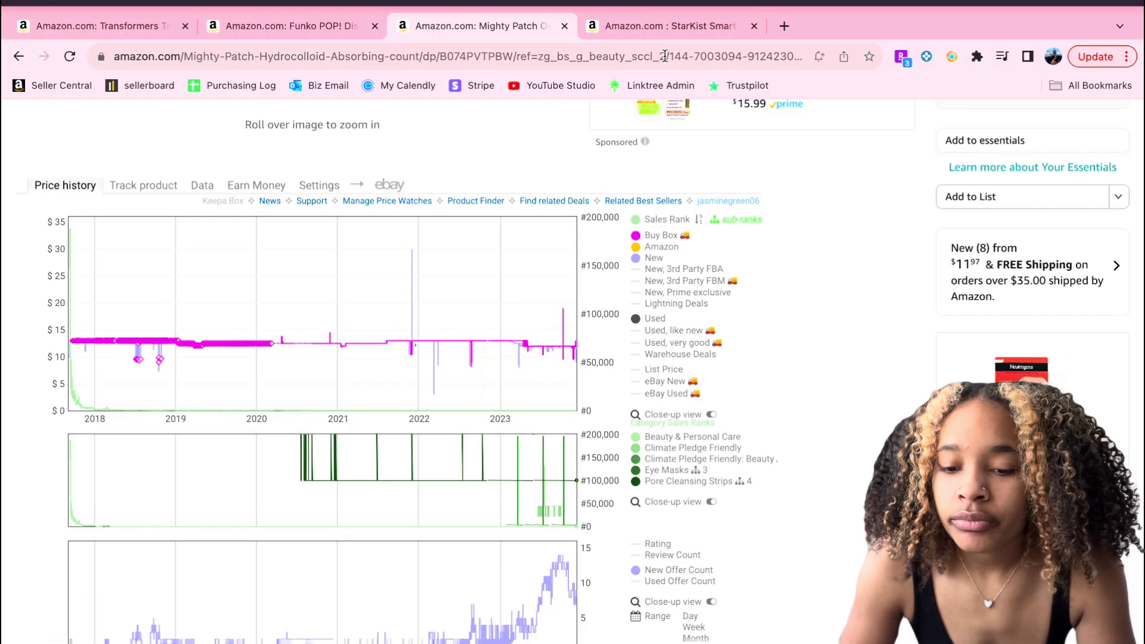
click(657, 23)
scroll(763, 176, down, 4)
scroll(763, 175, up, 1)
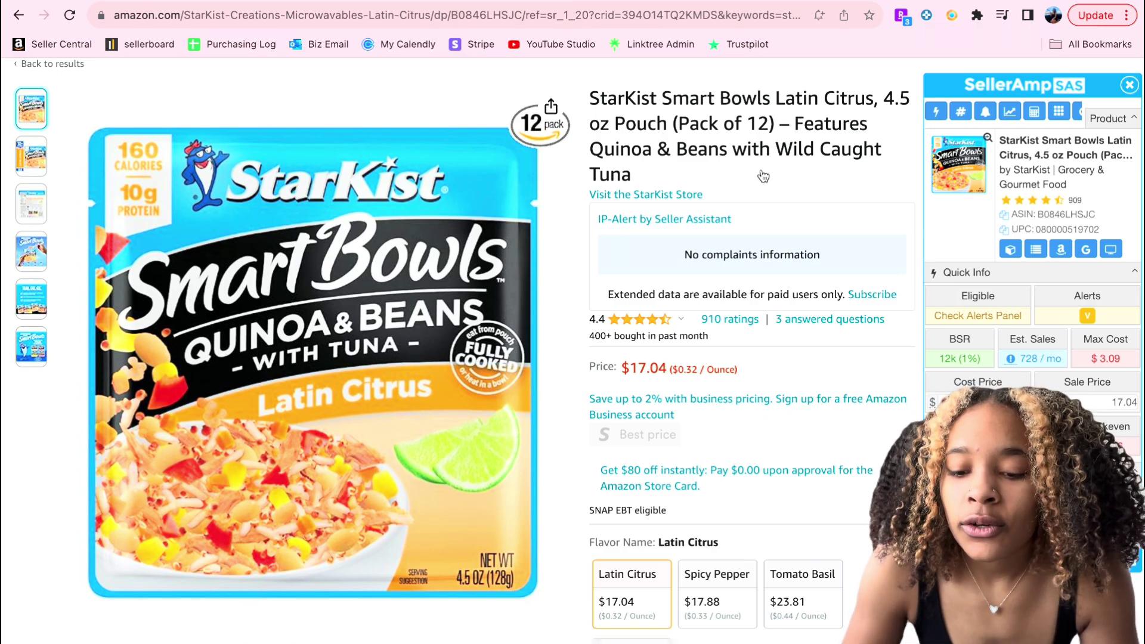
scroll(763, 176, down, 1)
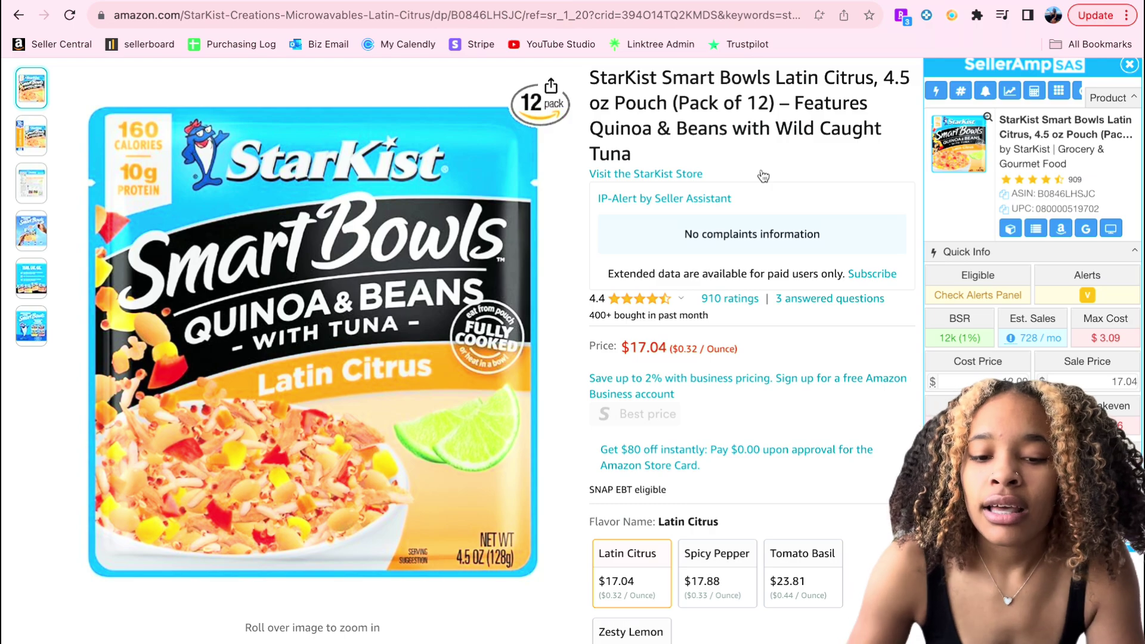
- Revisit the Mighty Patch listing's product details for comparison and return to the StarKist listing
key(ctrl+Tab)
scroll(713, 412, up, 15)
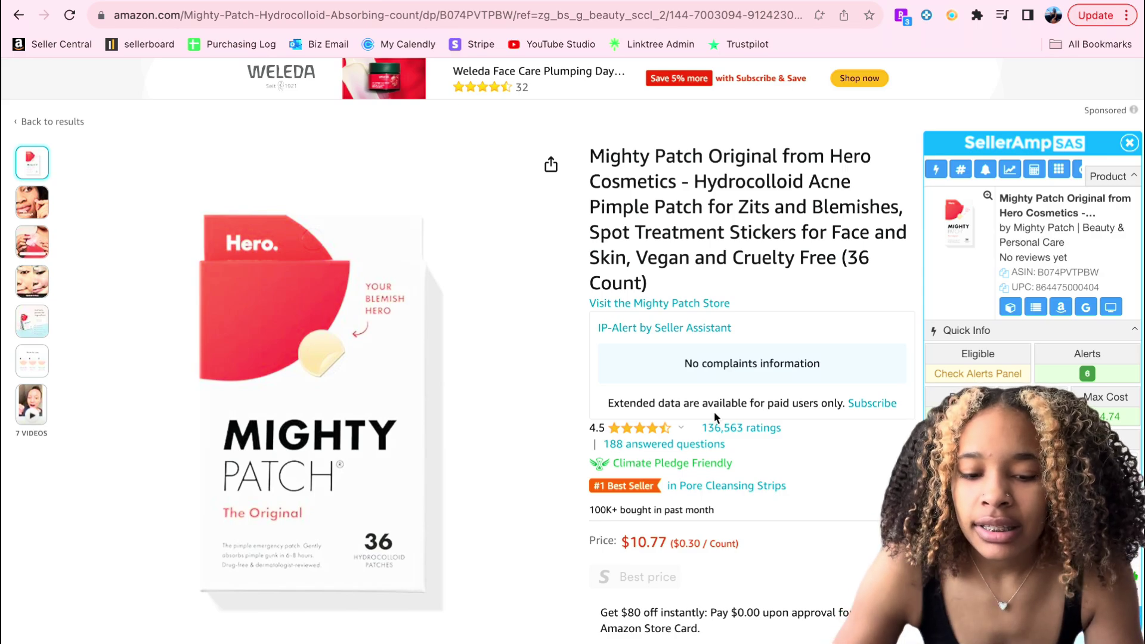
key(ctrl+shift+Tab)
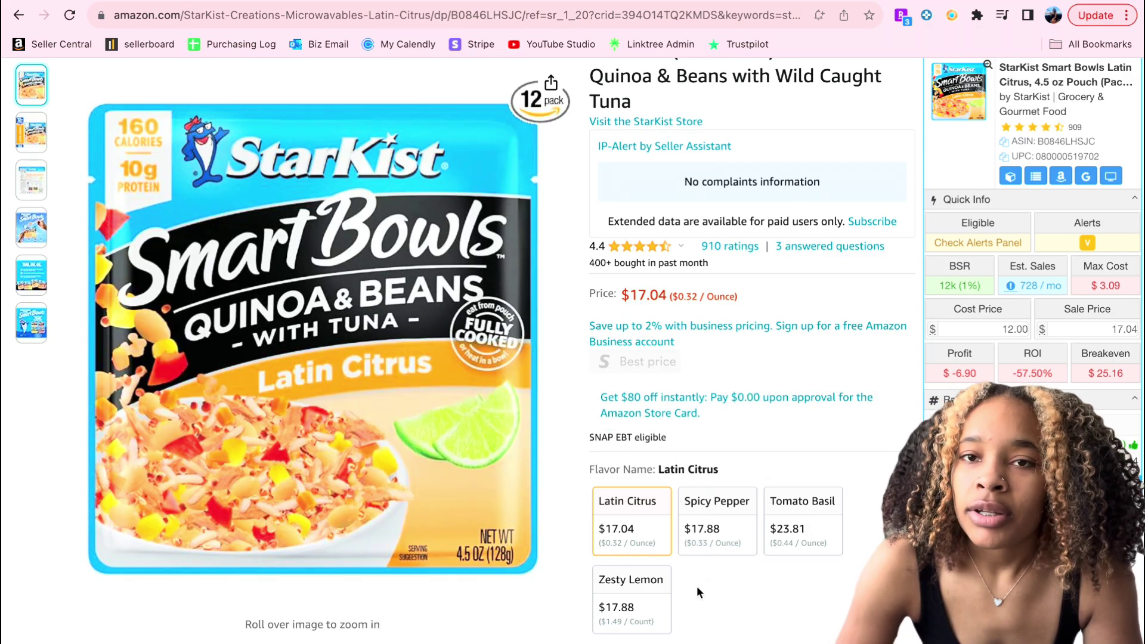
- Review the StarKist listing's SellerAmp estimated sales, ranks and prices alongside its flavor variations
scroll(721, 428, down, 7)
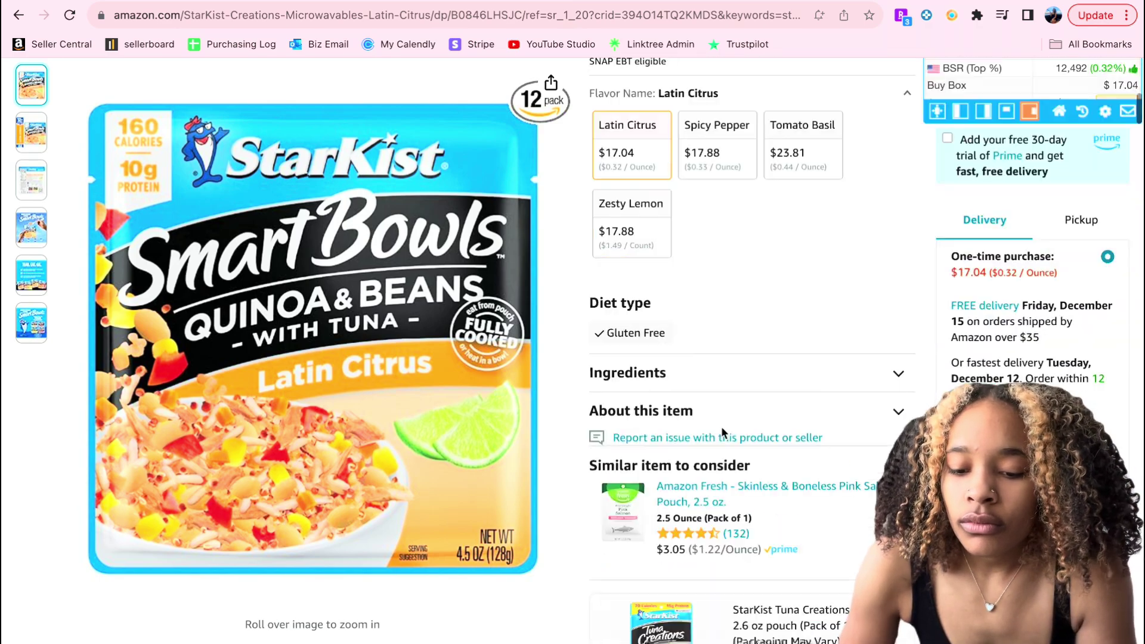
scroll(721, 427, up, 11)
scroll(721, 427, down, 1)
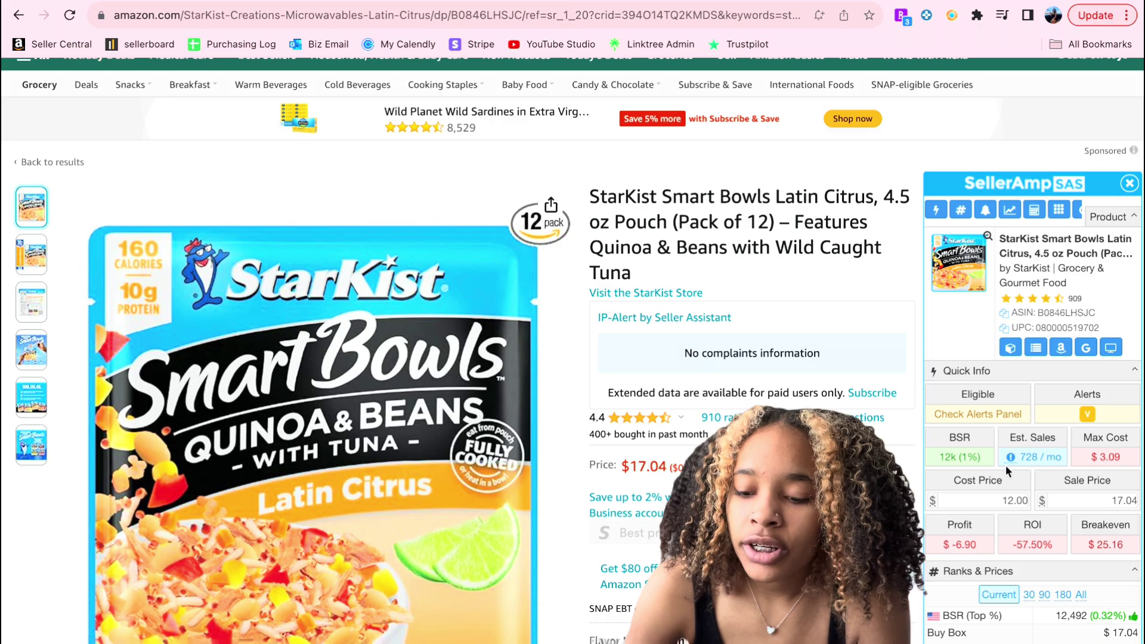
scroll(1036, 454, down, 2)
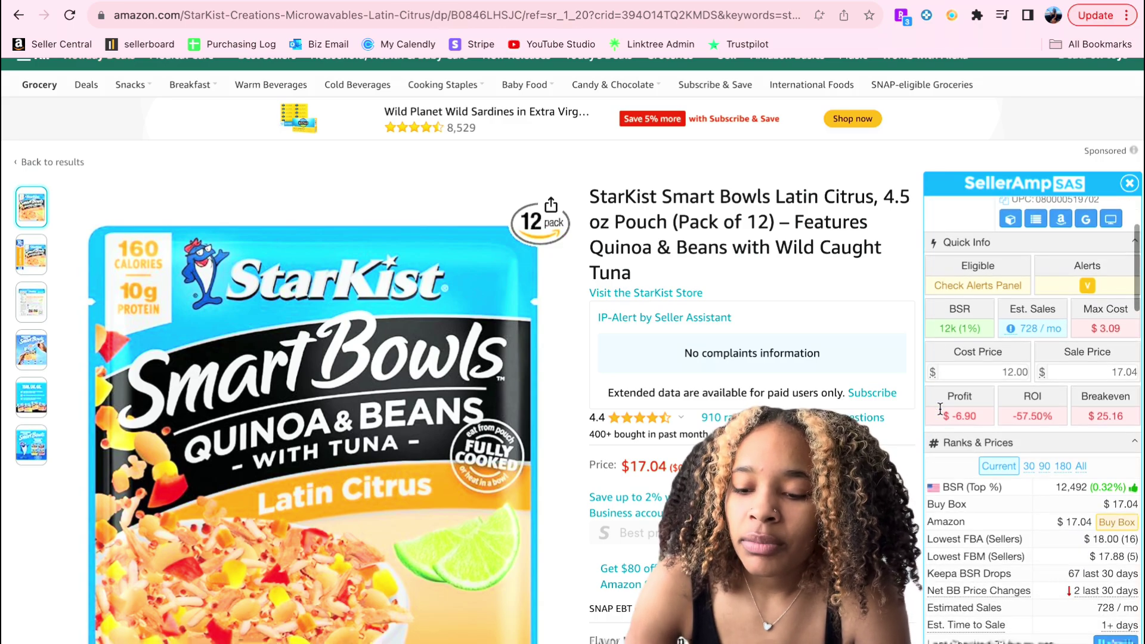
scroll(666, 455, down, 2)
scroll(666, 455, down, 2)
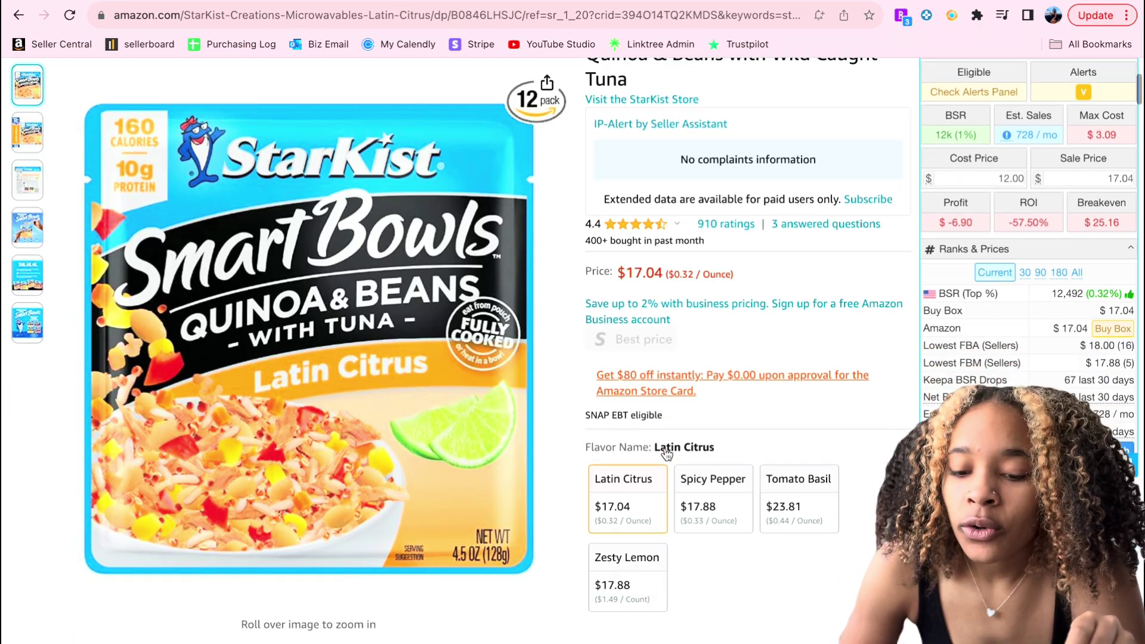
scroll(664, 446, down, 1)
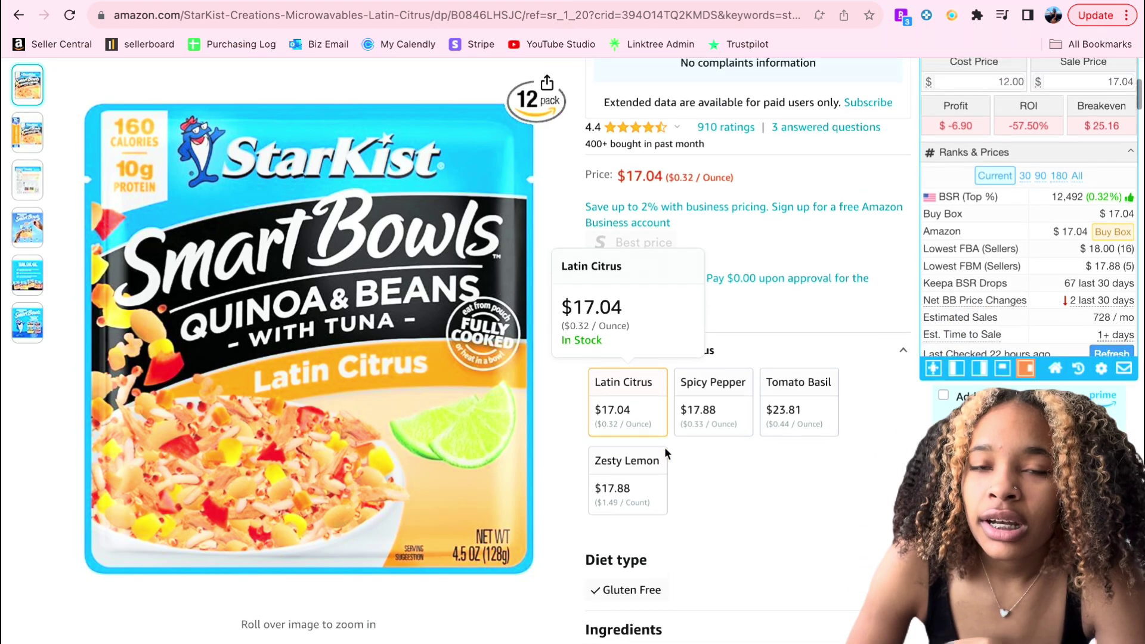
- View the StarKist listing's Keepa variations table and compare each flavor's price history, monthly purchases, ratings and reviews
scroll(666, 454, down, 13)
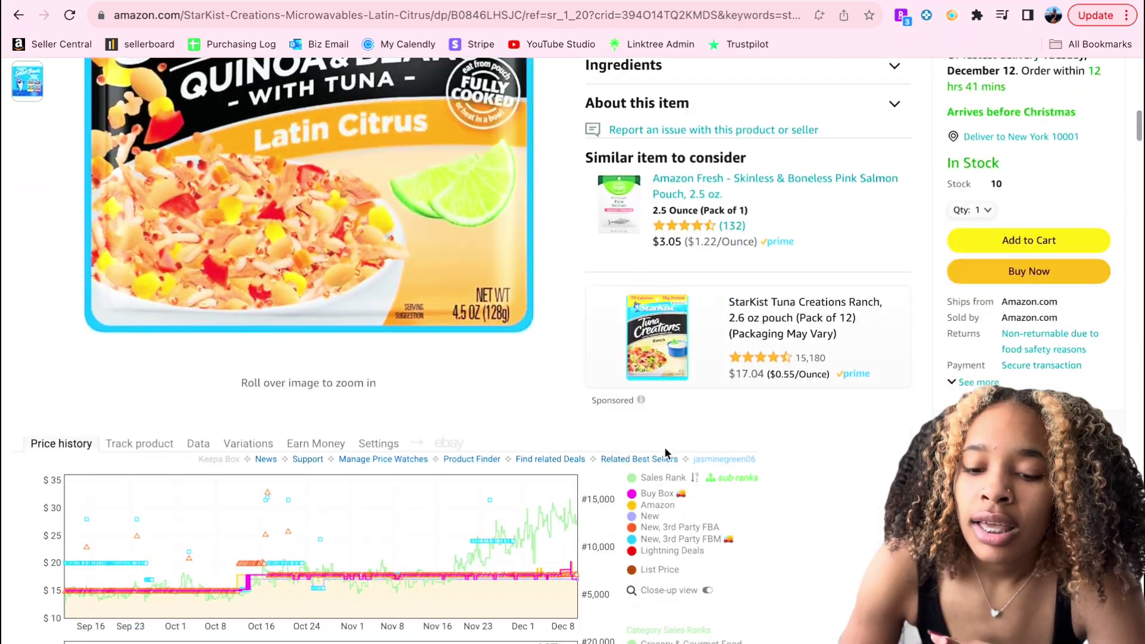
scroll(666, 452, up, 6)
click(241, 226)
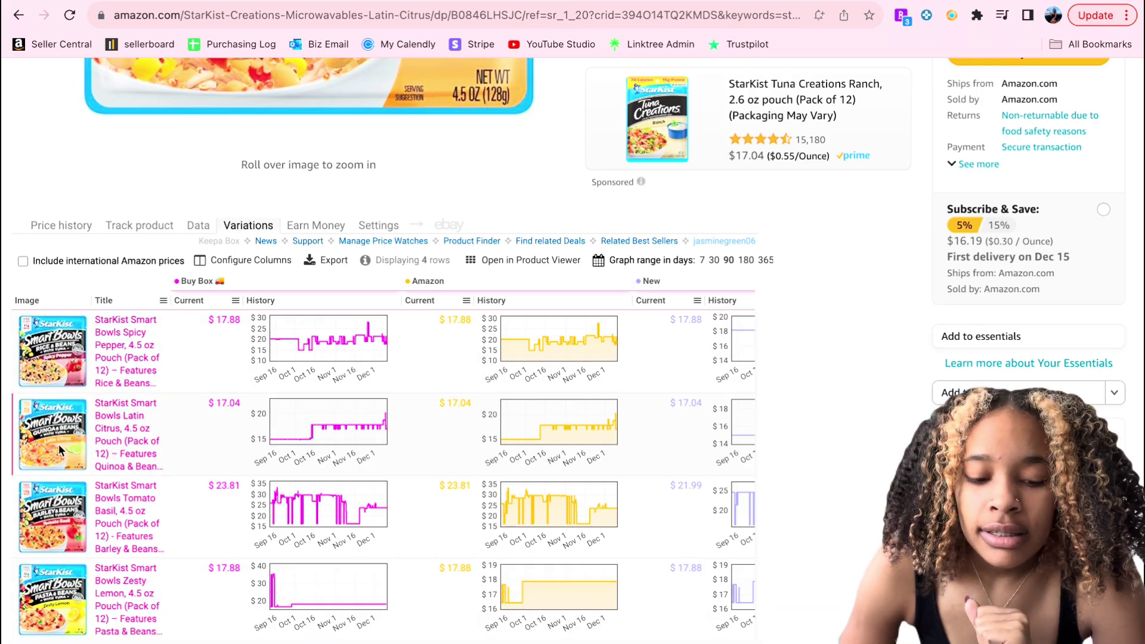
scroll(223, 456, right, 6)
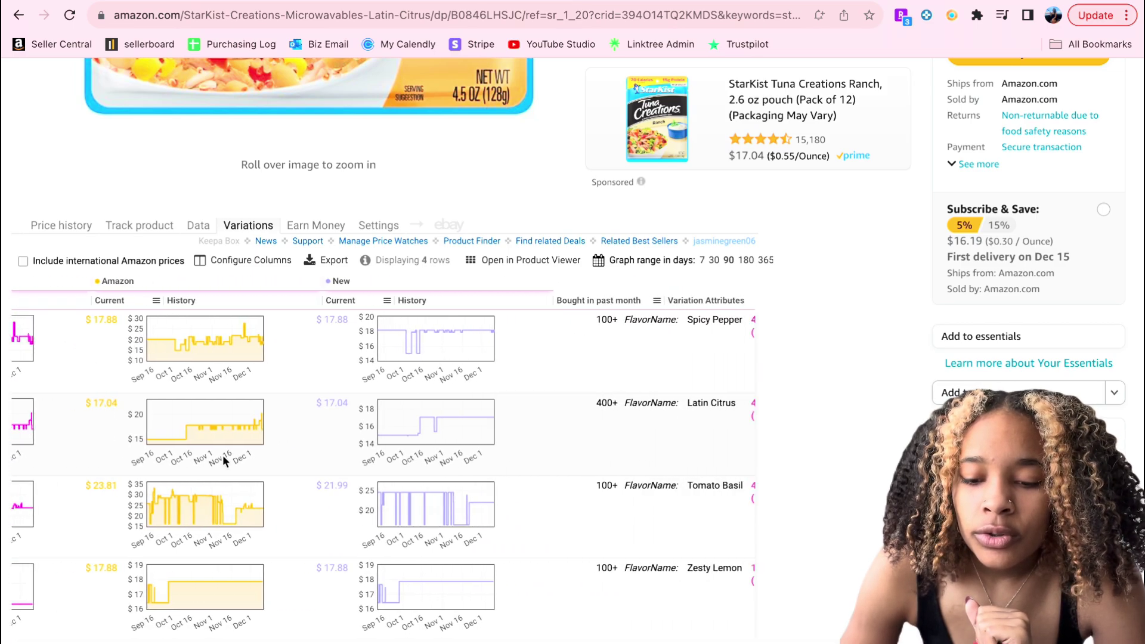
scroll(224, 460, right, 7)
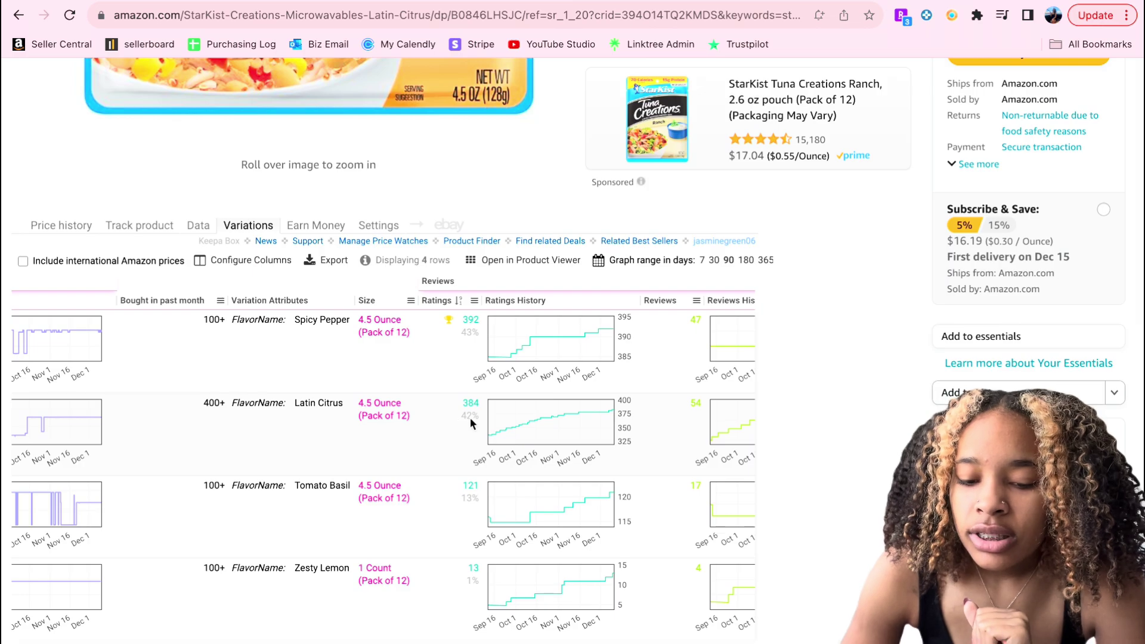
- Calculate 42% of 728 in a new browser tab and return to the StarKist listing
scroll(806, 366, up, 10)
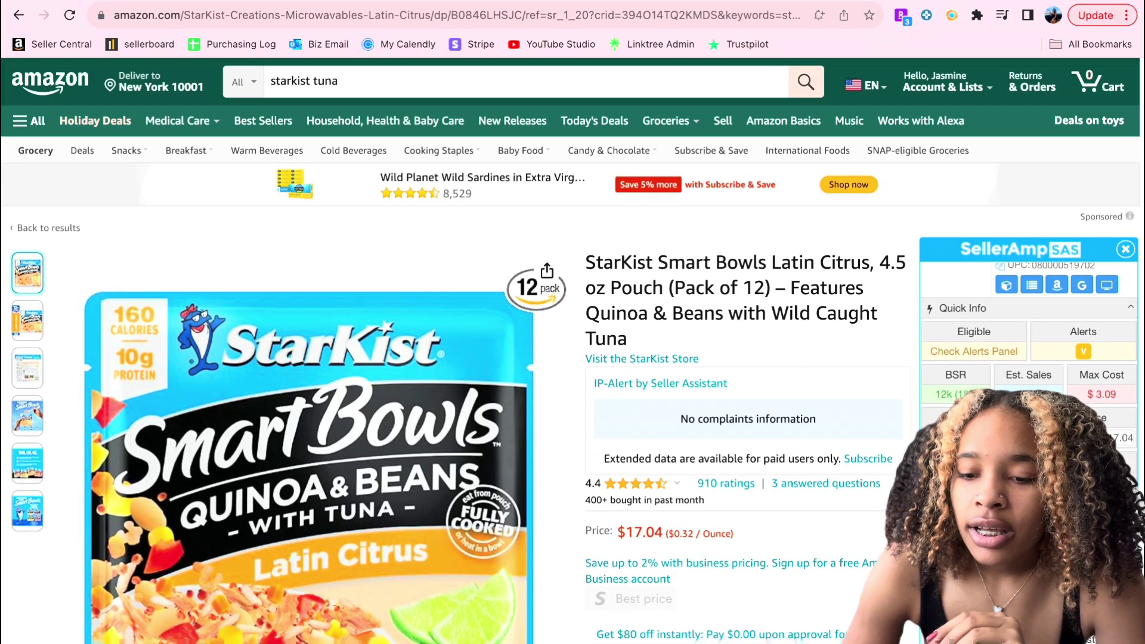
key(super+t)
text(42)
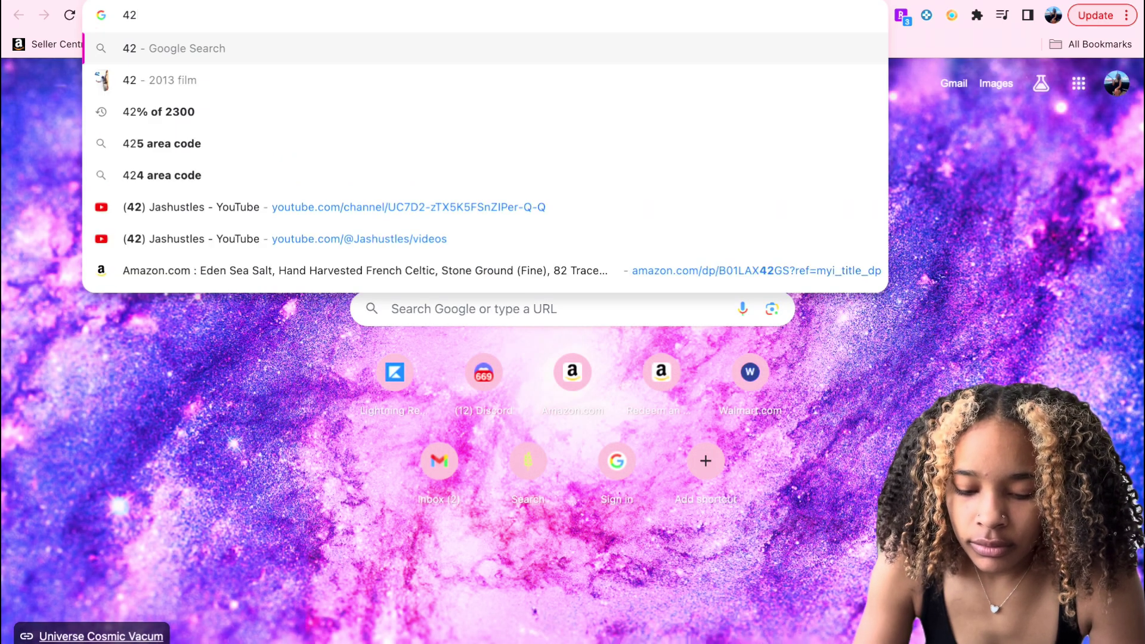
text(% of 8)
key(BackSpace)
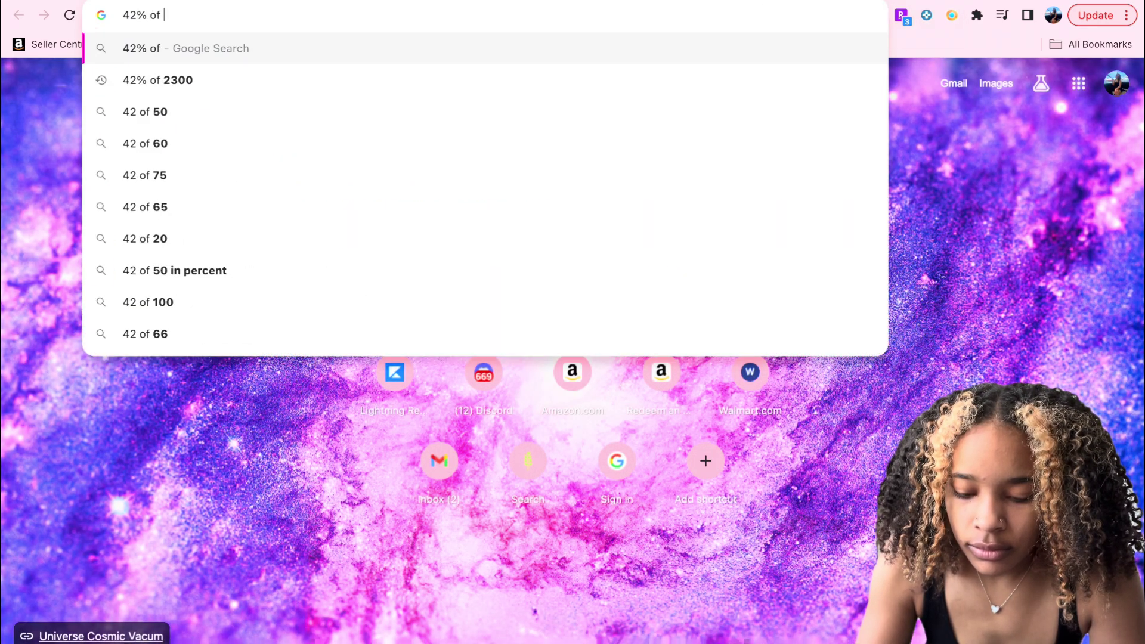
text(728)
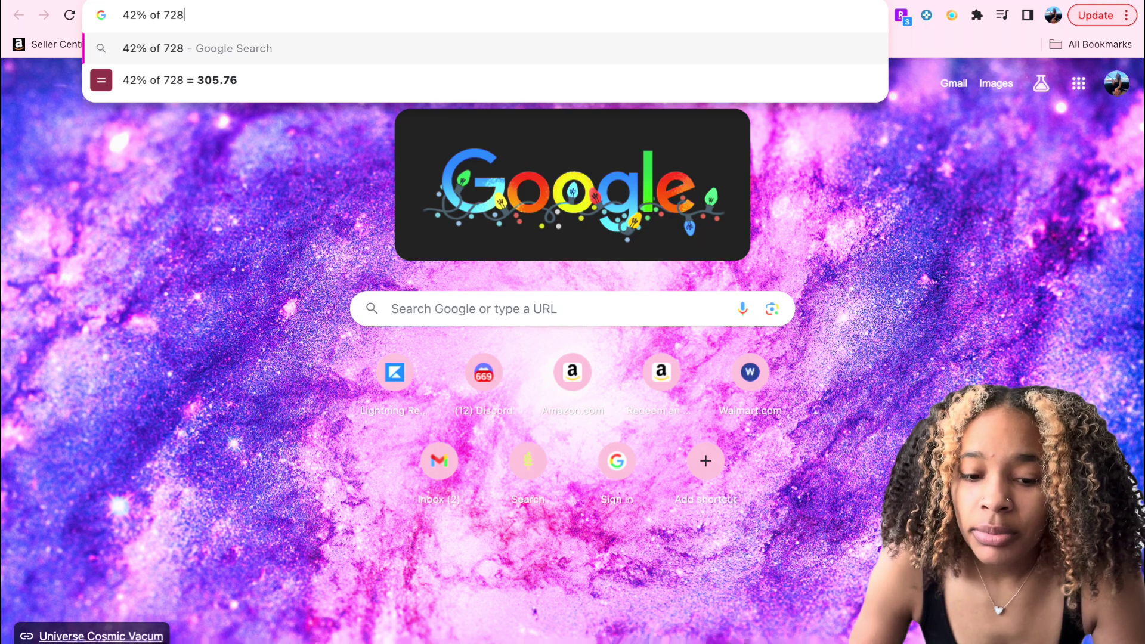
key(super+w)
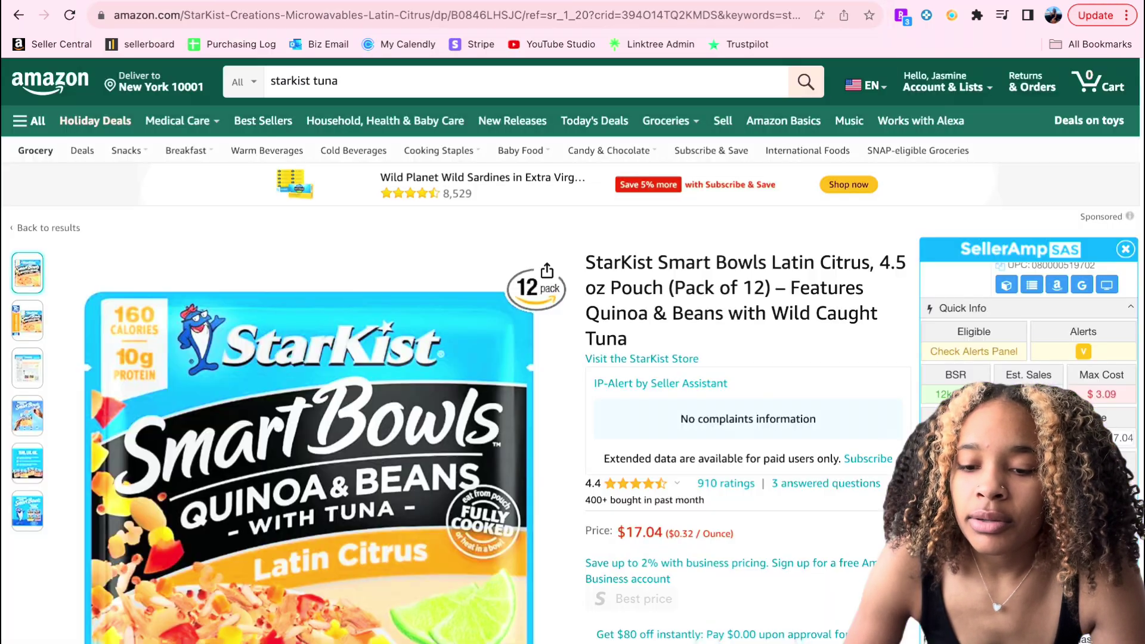
- Look at the StarKist flavor options and preview the Spicy Pepper variation
scroll(700, 379, down, 5)
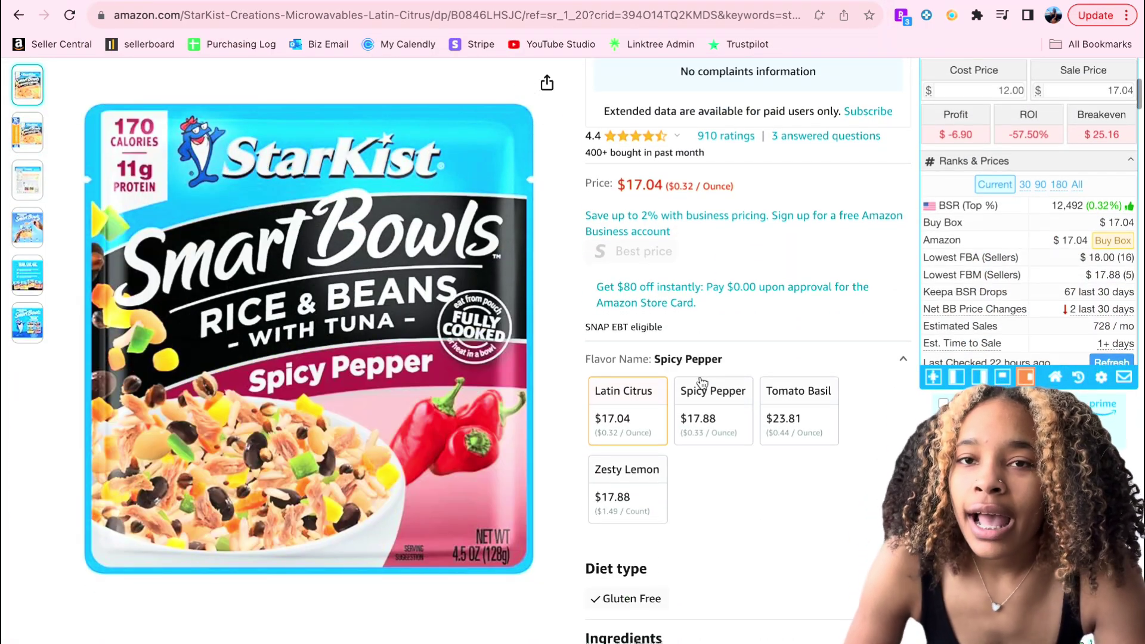
mouse_move(701, 382)
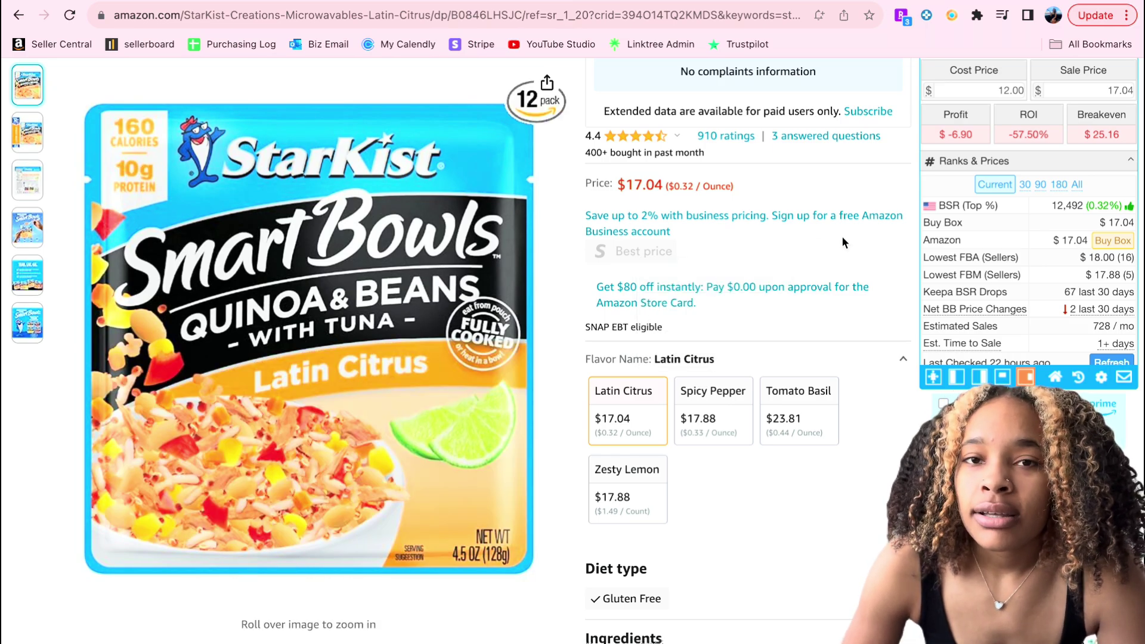
- Check the StarKist listing's SellerAmp estimated monthly sales and run a Google search for 42% of 728
scroll(842, 237, up, 2)
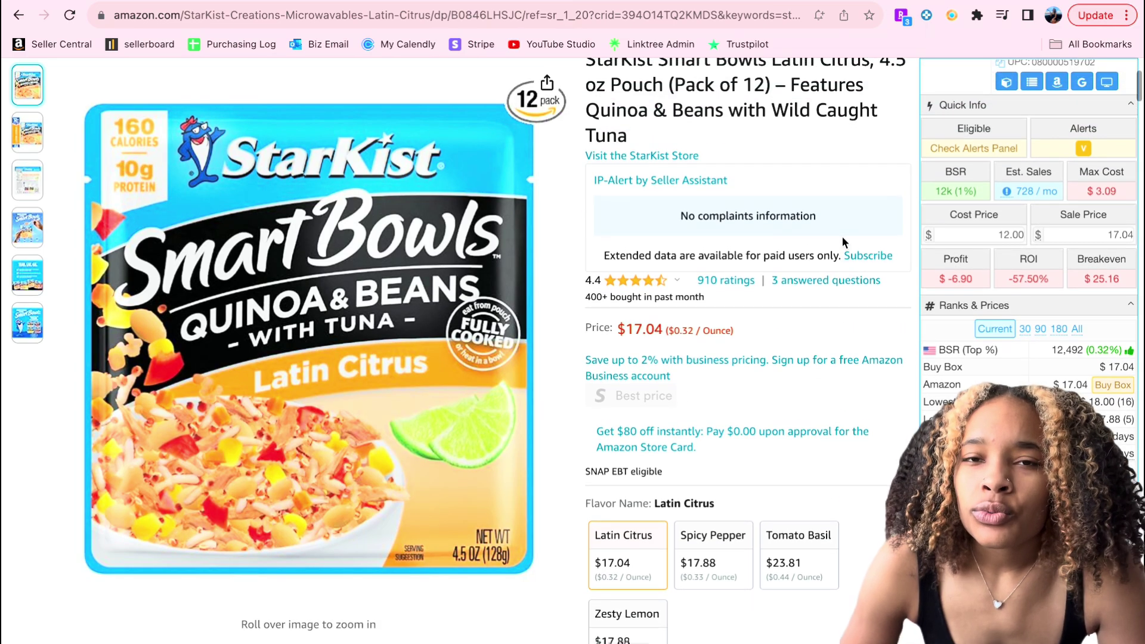
scroll(842, 236, up, 1)
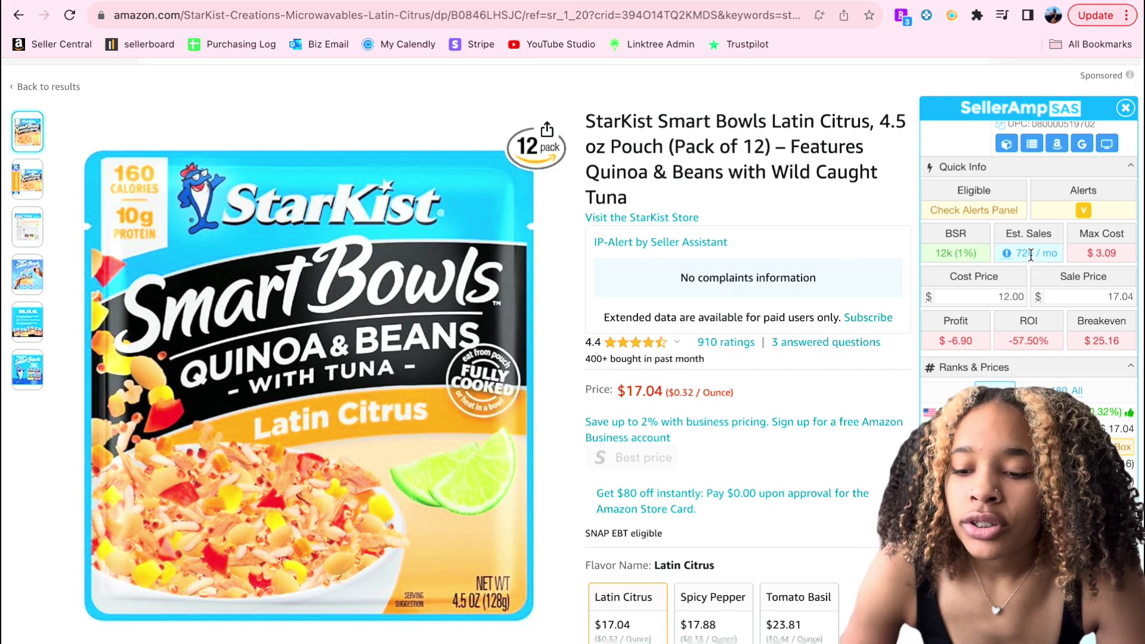
mouse_move(1006, 255)
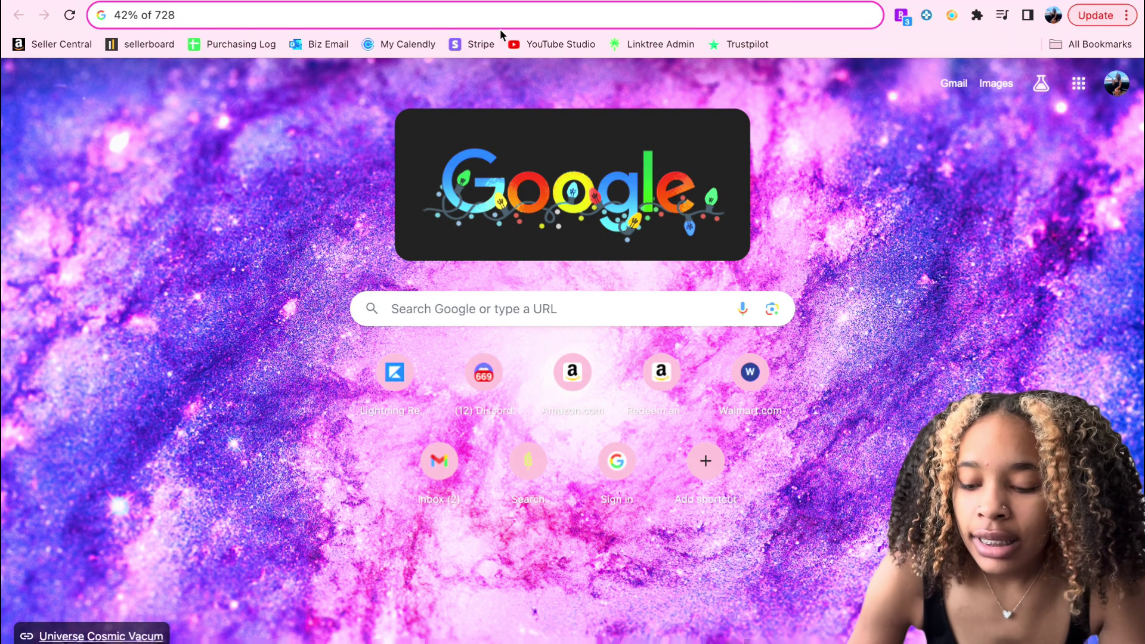
key(Return)
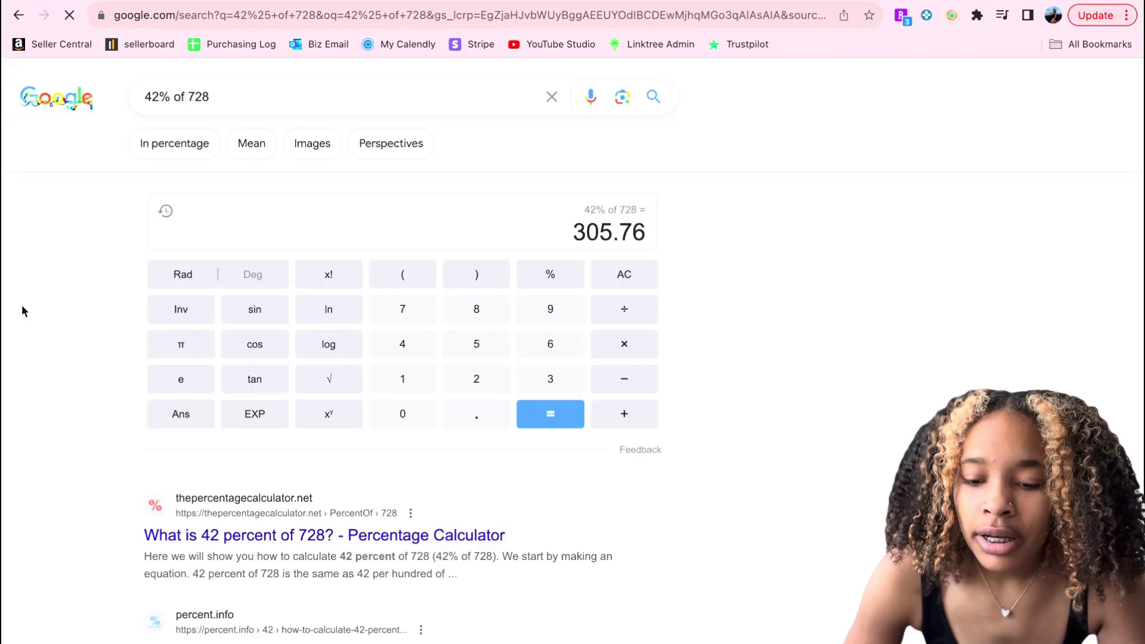
- Return to the StarKist listing and check the Zesty Lemon flavor's ratings share in the Keepa variations table
click(614, 20)
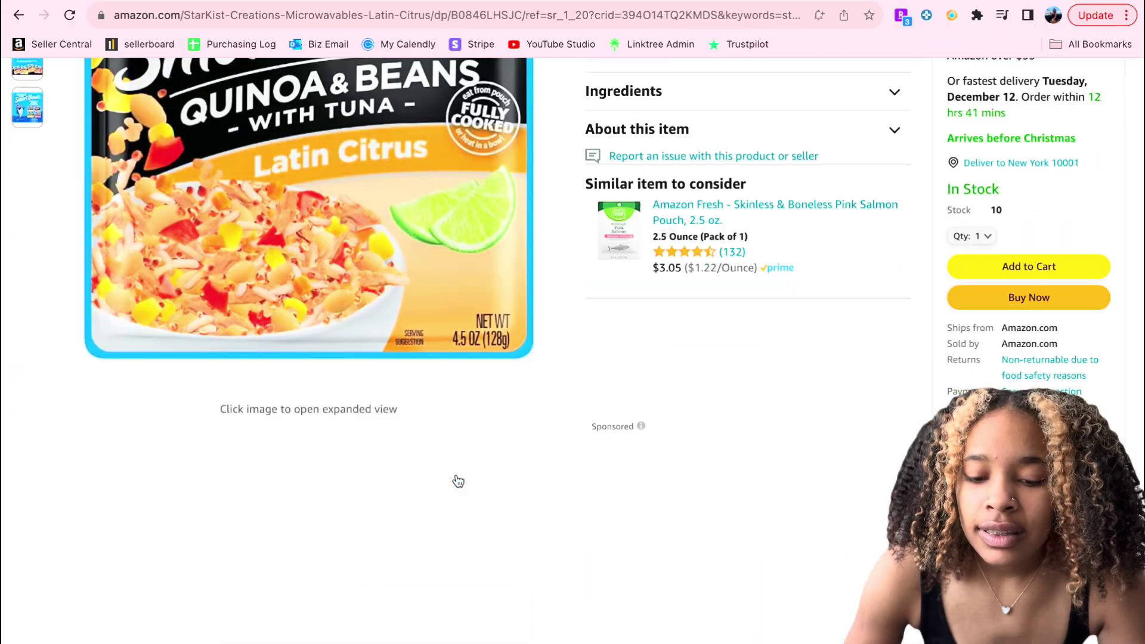
scroll(458, 481, down, 6)
scroll(458, 478, up, 1)
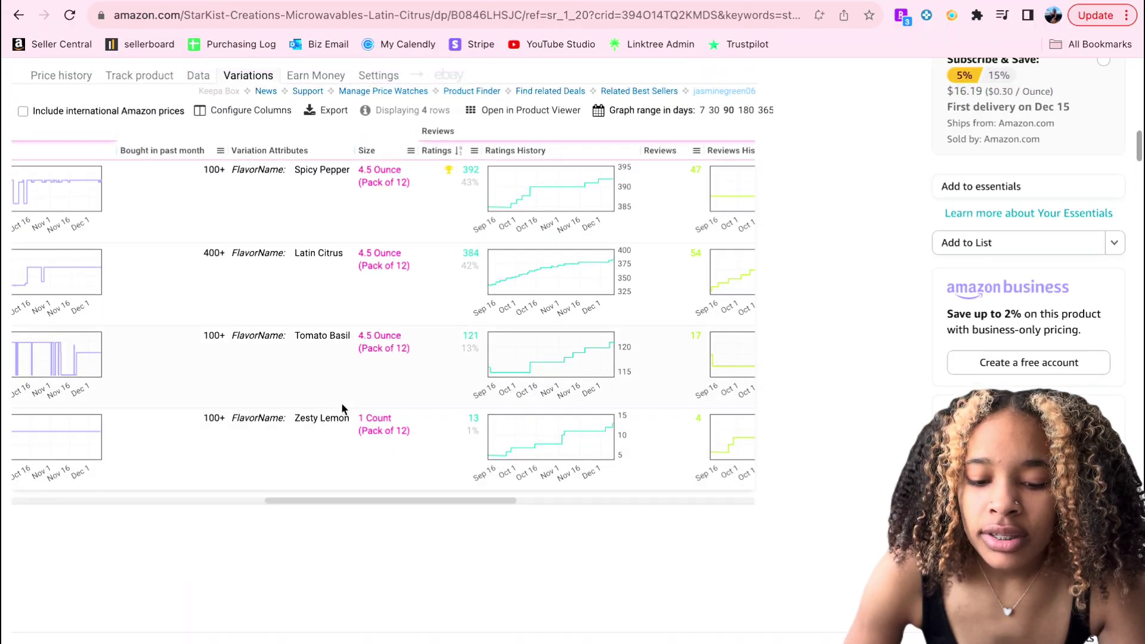
scroll(351, 459, right, 10)
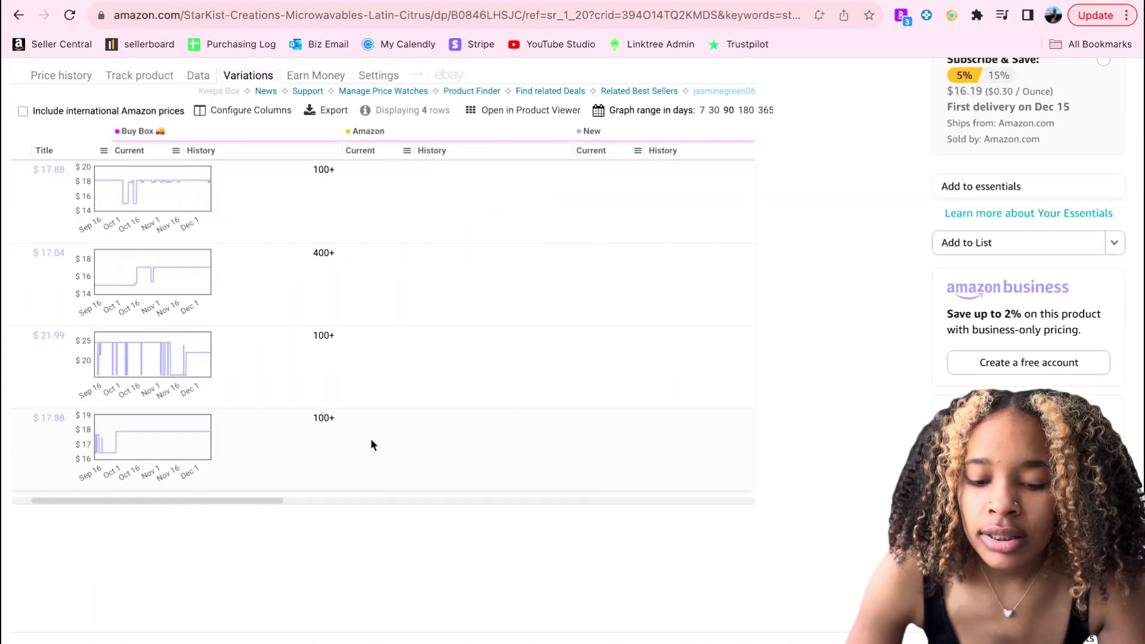
scroll(370, 444, left, 2)
click(377, 434)
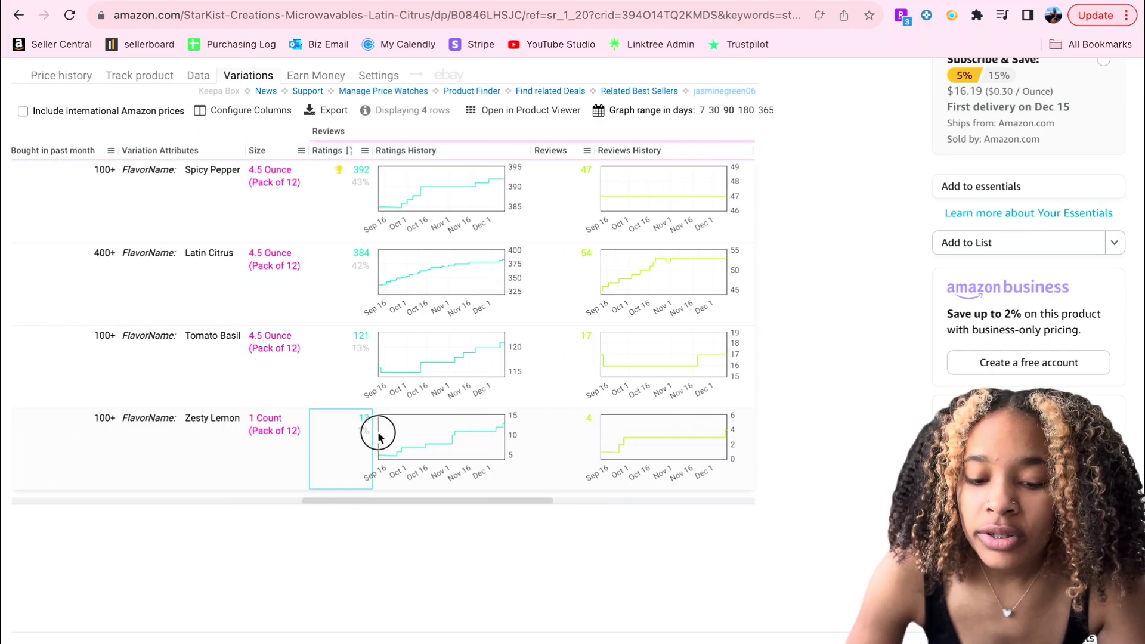
- Change the Google calculation to 1% of 728 to estimate the Zesty Lemon flavor's monthly sales
click(943, 1)
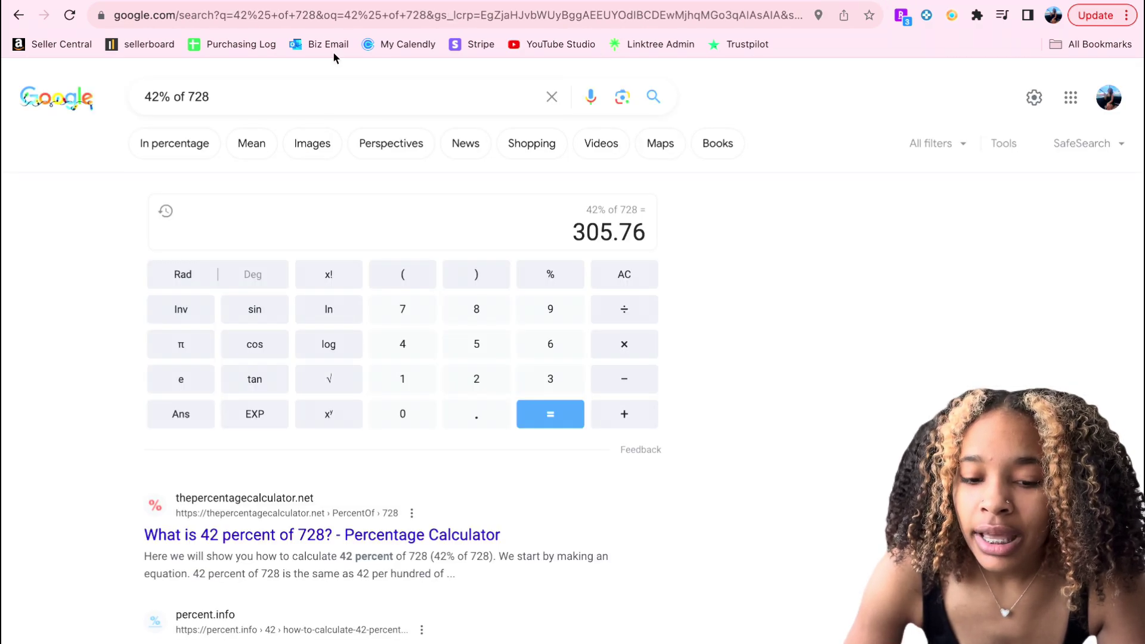
click(158, 96)
key(BackSpace)
key(BackSpace)
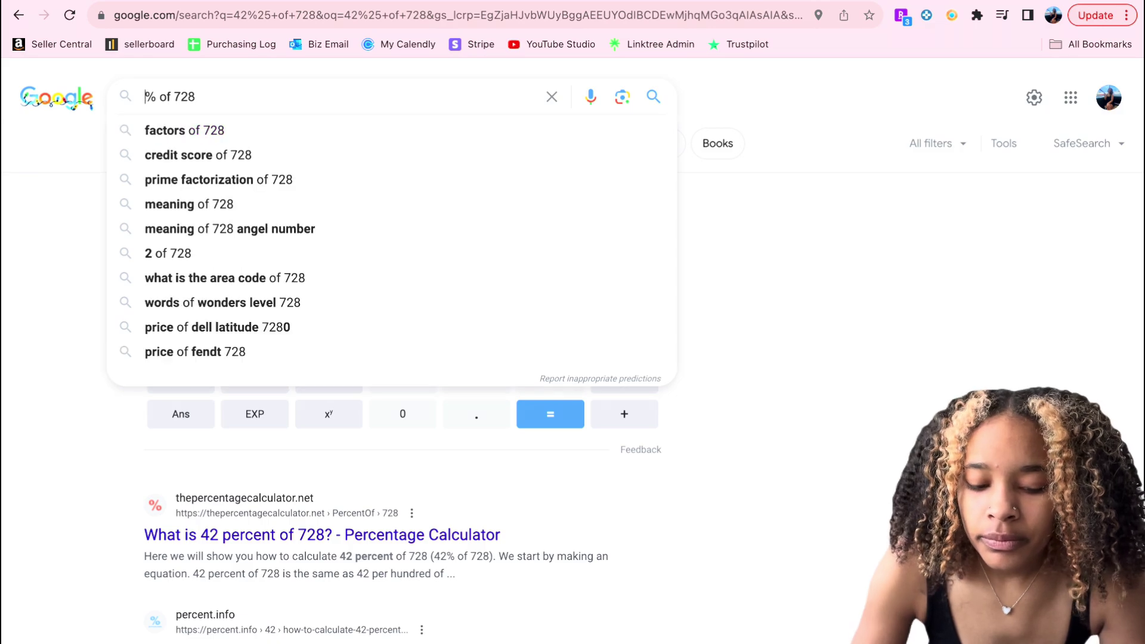
text(1)
key(Return)
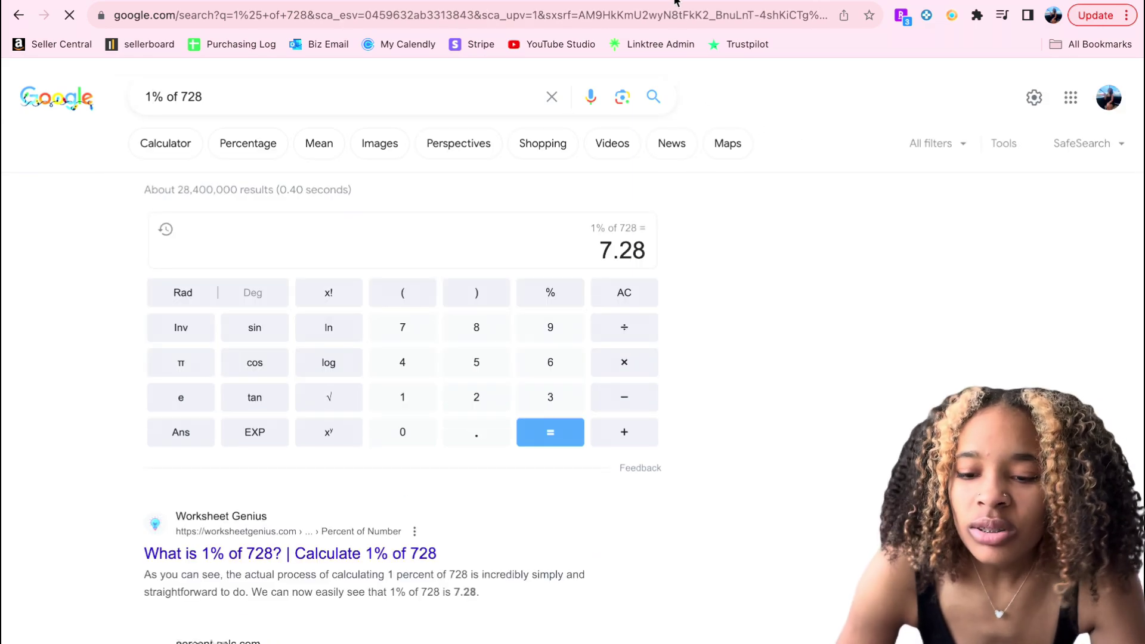
- Return to the StarKist variations table and compare the flavors' prices, monthly purchases and ratings
click(673, 2)
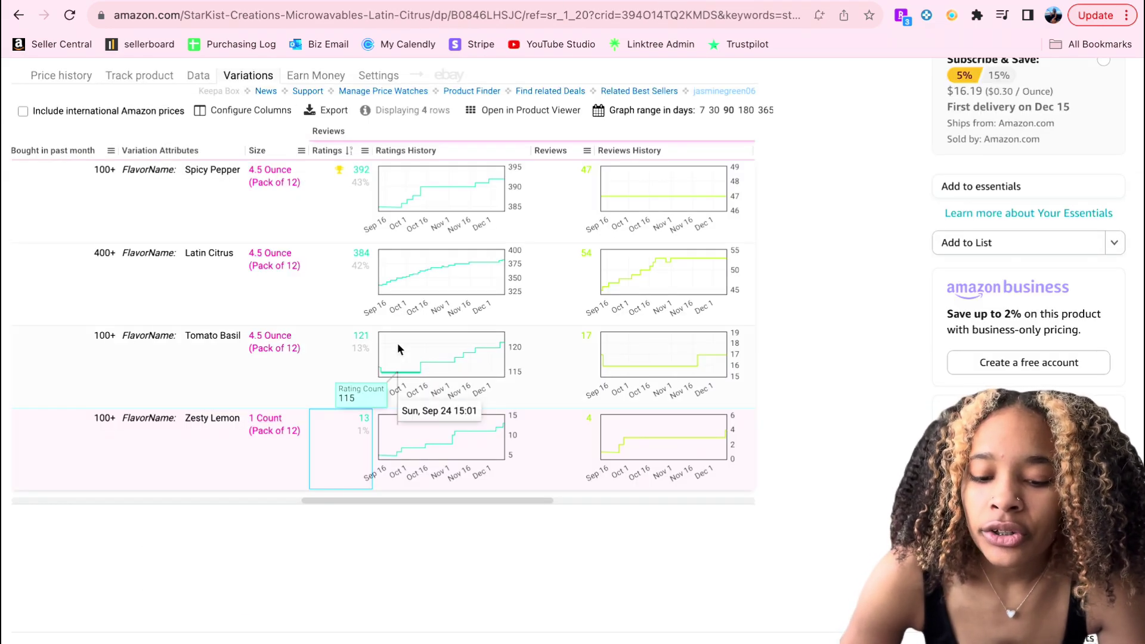
scroll(286, 396, left, 3)
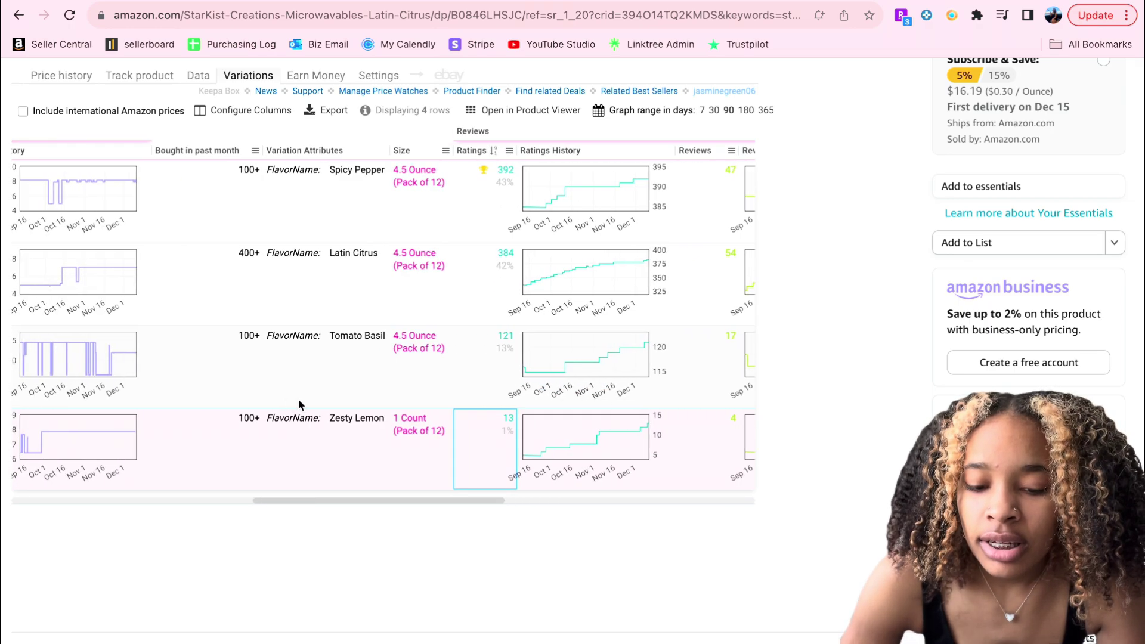
scroll(487, 411, left, 10)
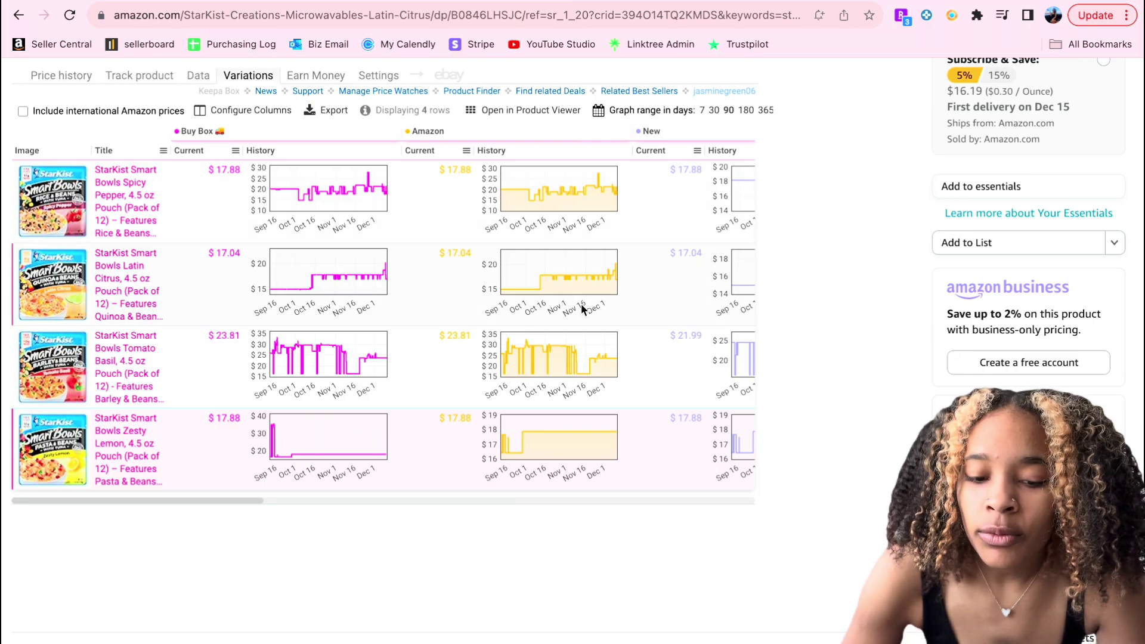
scroll(415, 308, right, 10)
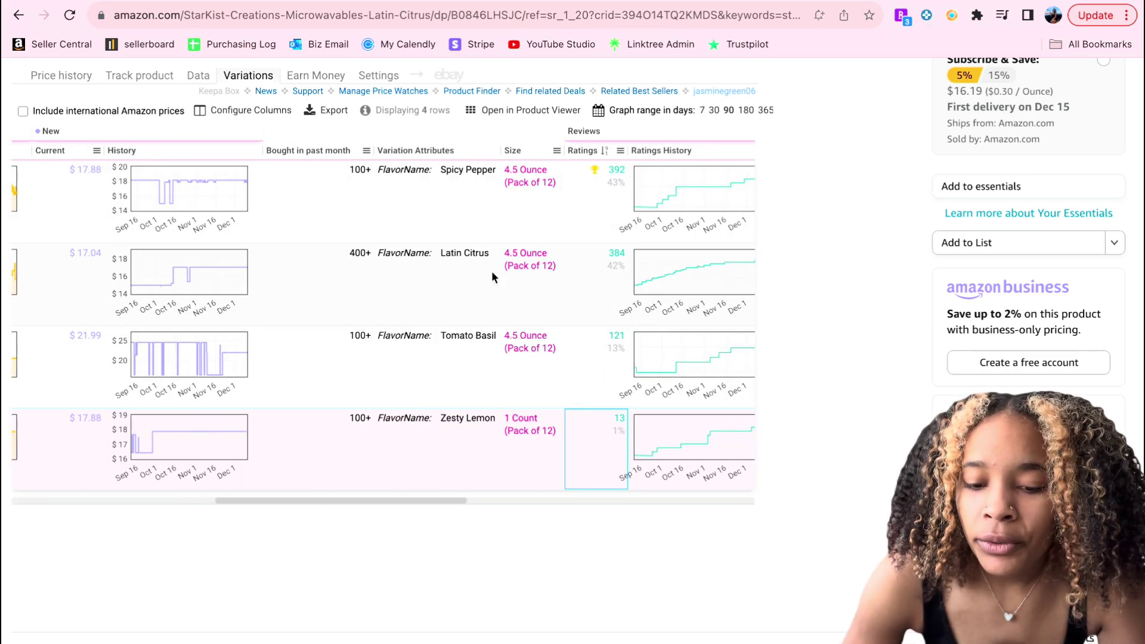
scroll(543, 353, up, 1)
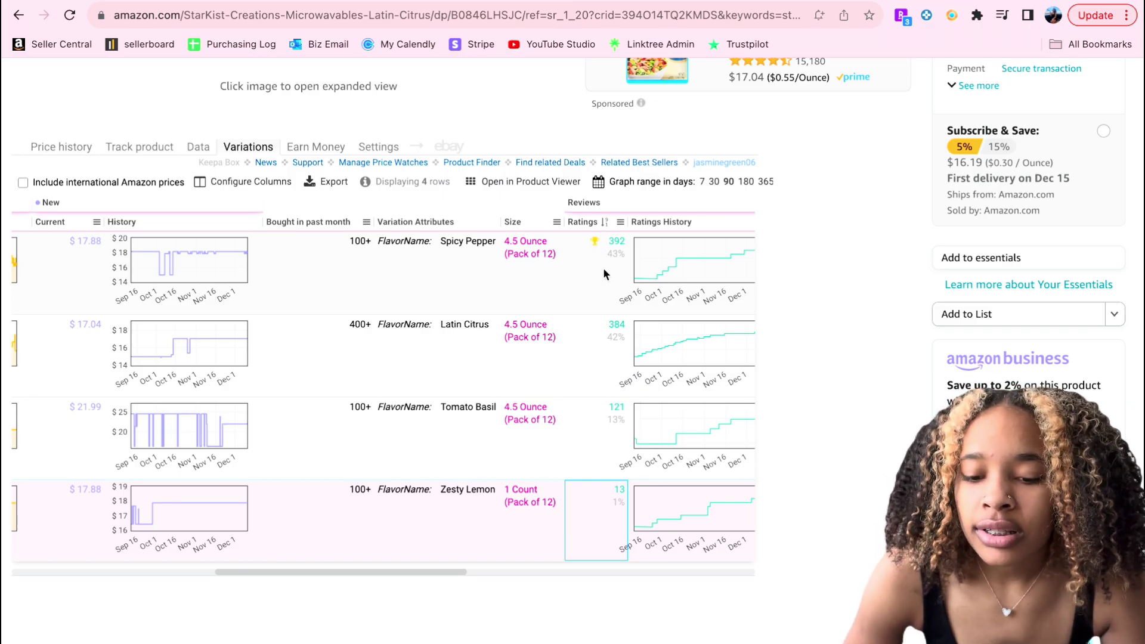
- Look at the StarKist listing's flavor options and estimated monthly sales, and preview the Zesty Lemon variation
scroll(834, 303, up, 10)
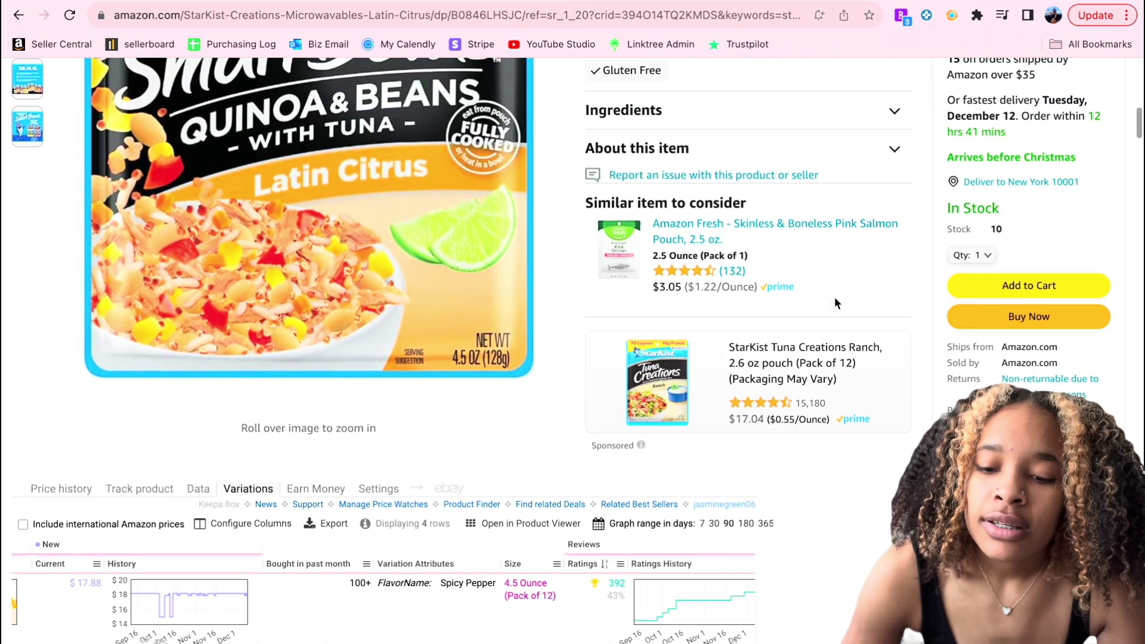
scroll(835, 297, up, 3)
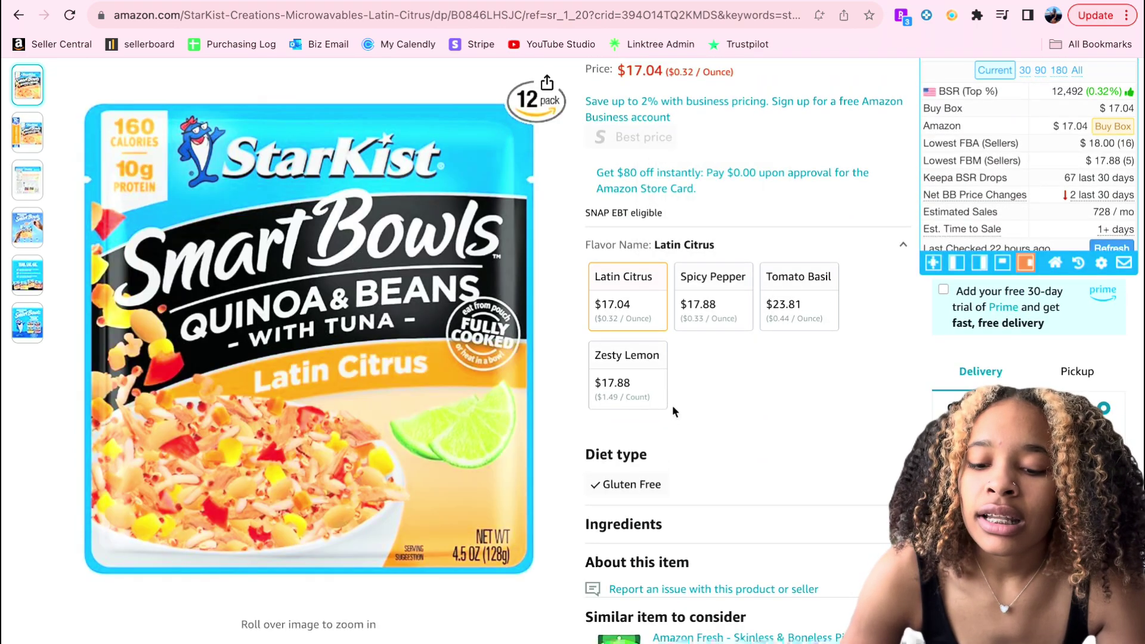
mouse_move(663, 402)
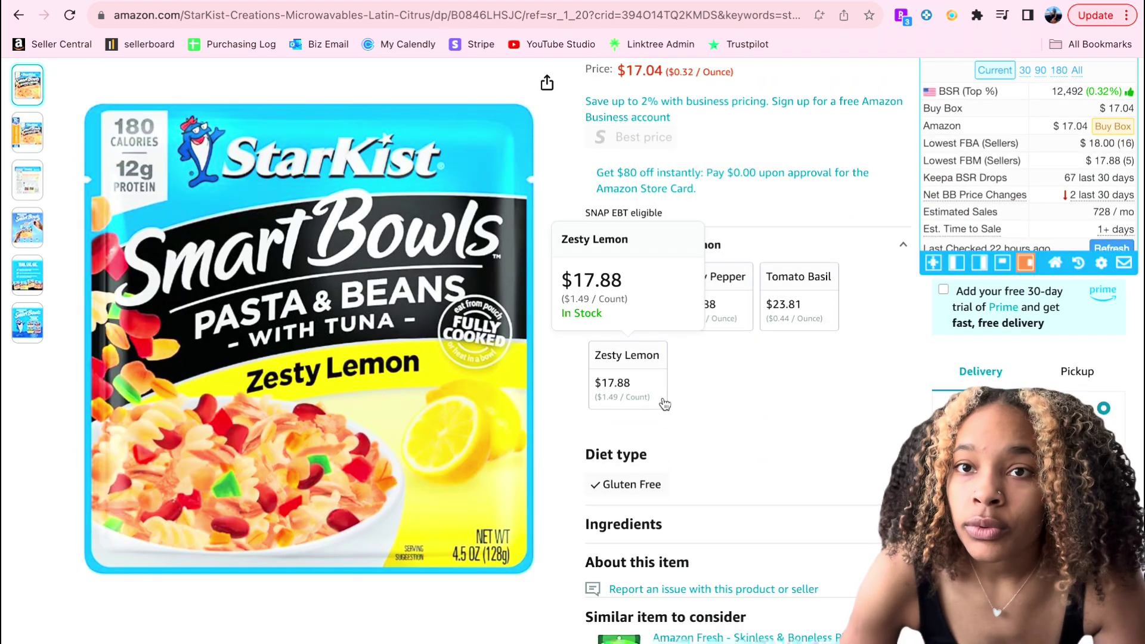
- Show the StarKist Keepa price history and hide the List Price, third-party FBM, third-party FBA, New and Lightning Deals curves
scroll(567, 334, down, 8)
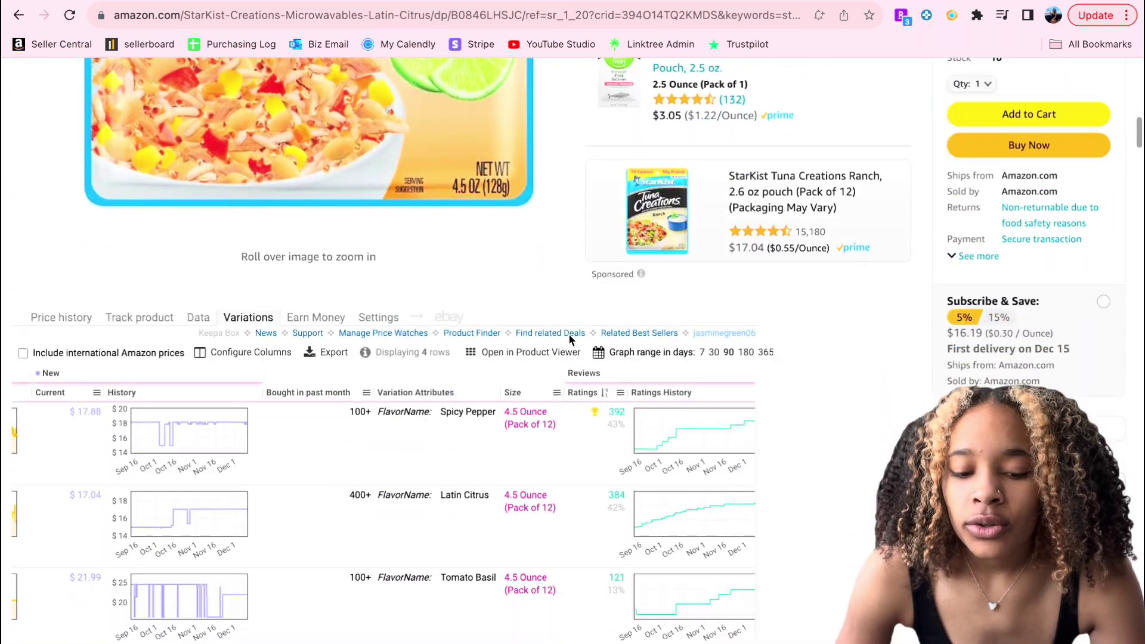
click(44, 238)
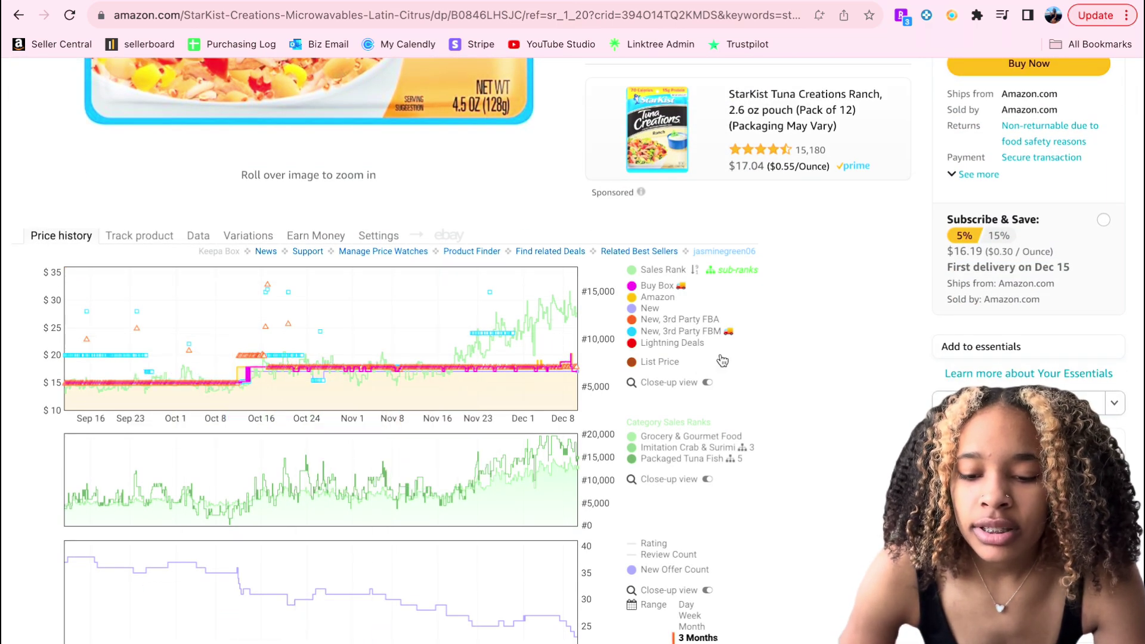
click(630, 361)
click(631, 331)
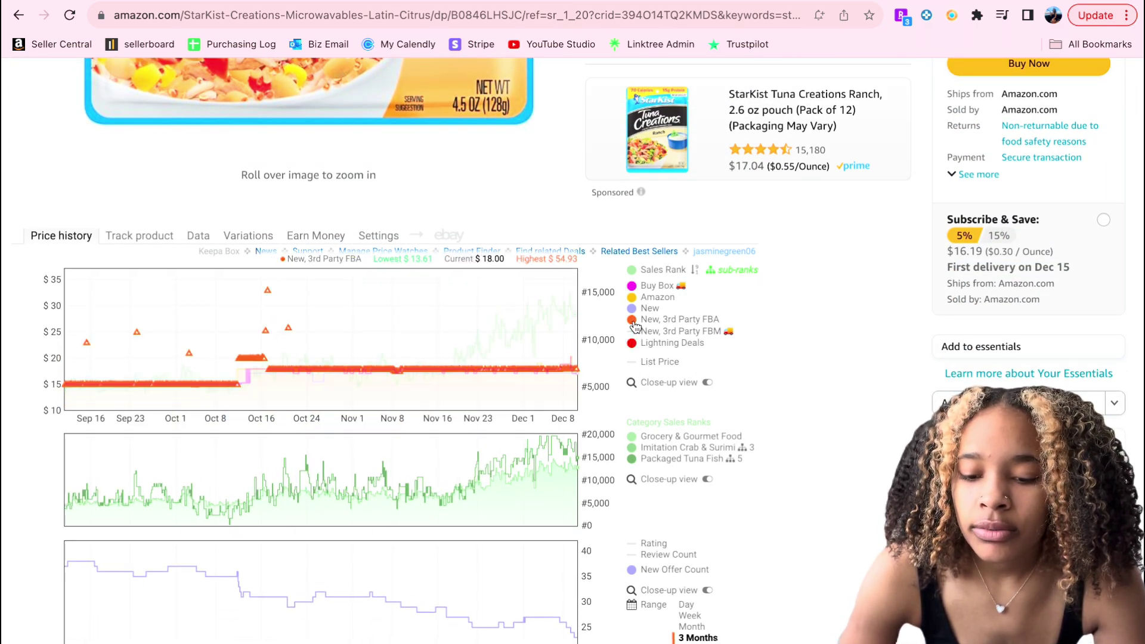
click(630, 319)
click(632, 309)
click(632, 343)
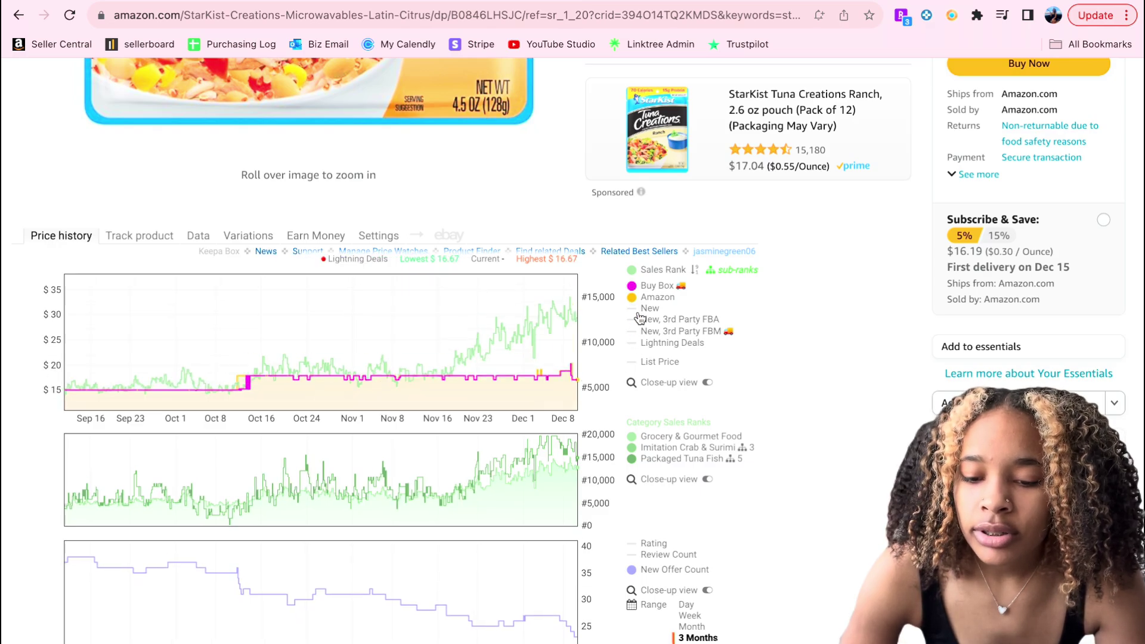
- Examine the price history over the past year, and restore the chart range to 3 months
scroll(634, 349, down, 3)
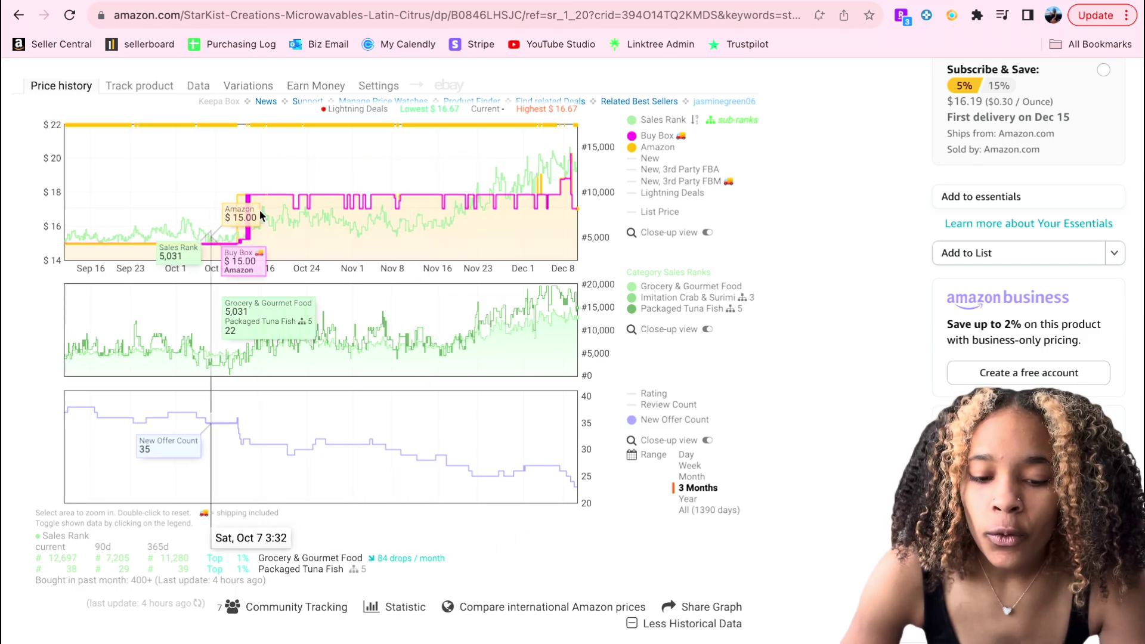
click(687, 499)
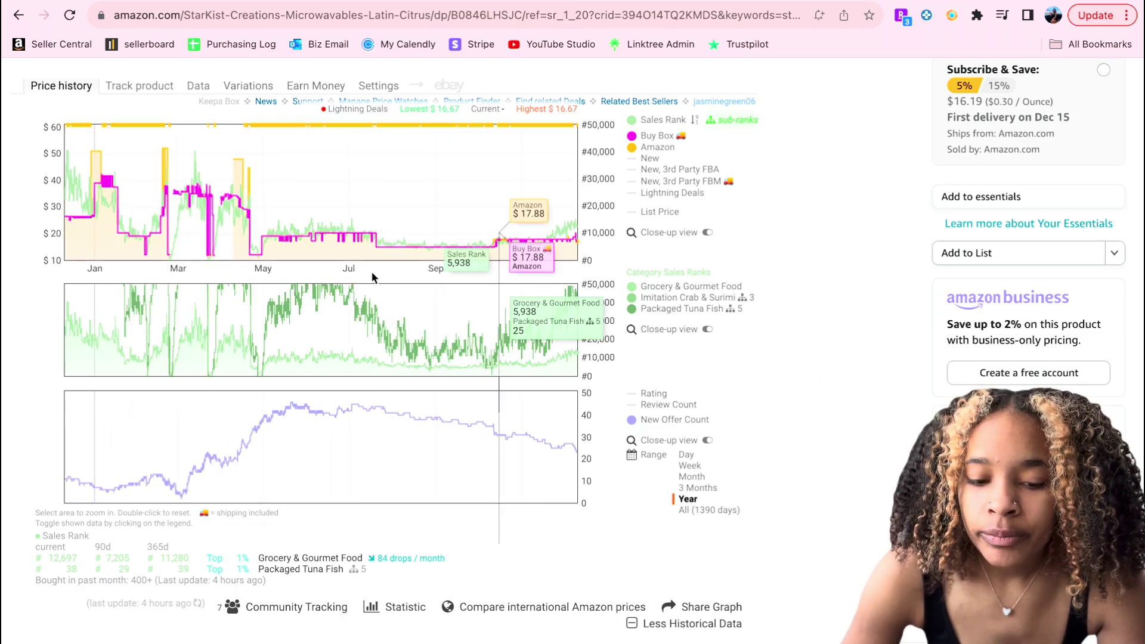
click(702, 488)
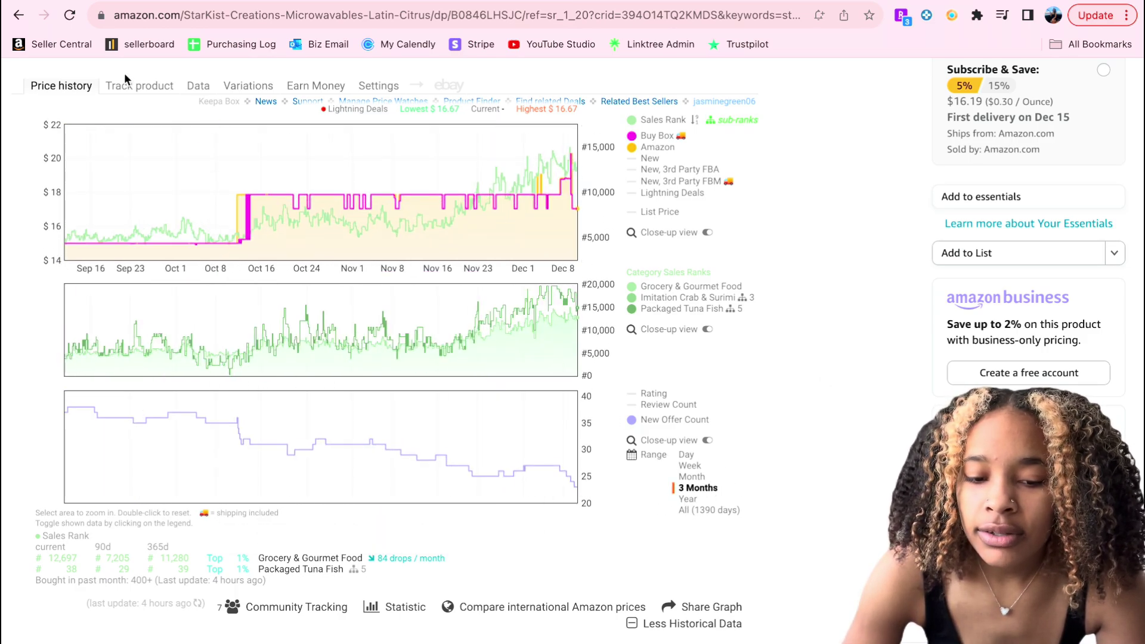
- Compare the sellers' Buy Box shares over 90, 180 and 365 days, and return to the price history chart
click(206, 86)
click(263, 107)
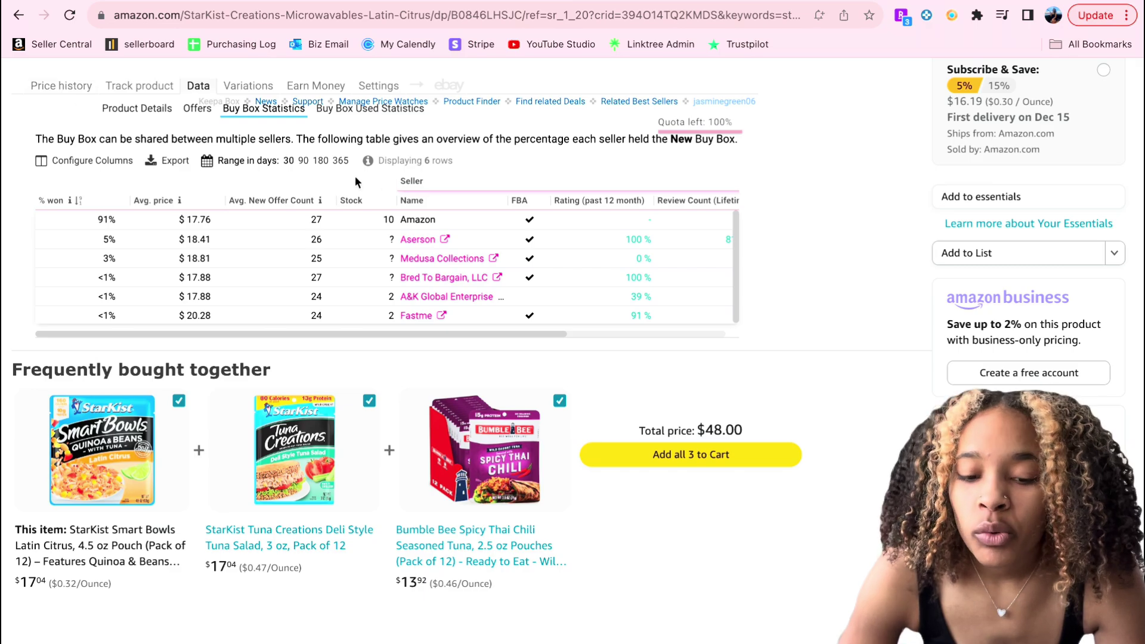
click(304, 160)
click(321, 160)
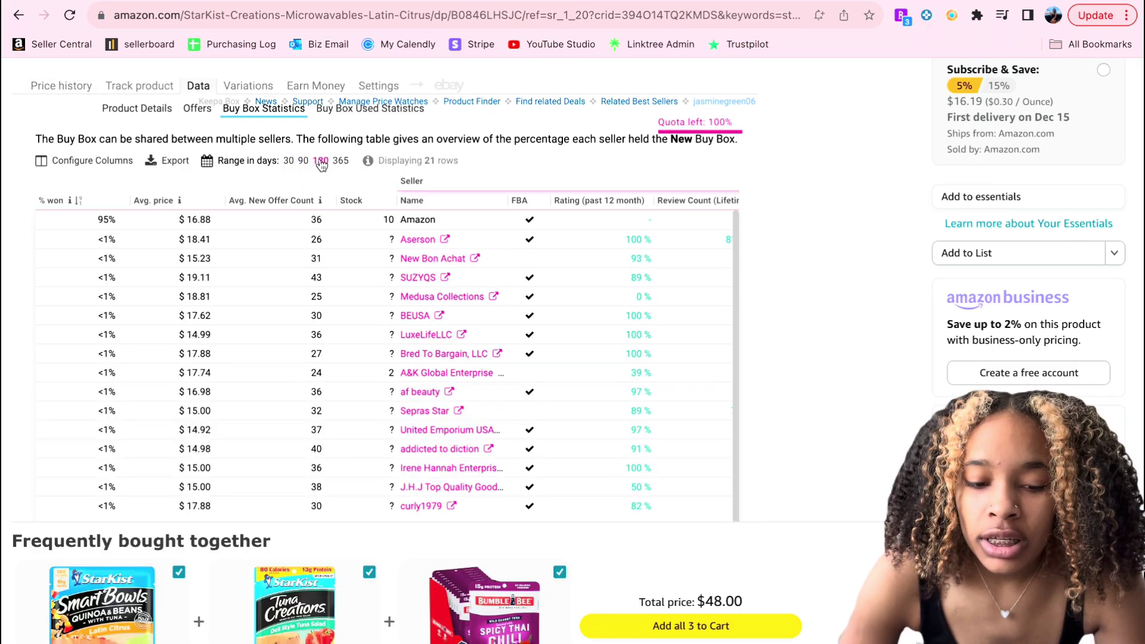
click(341, 160)
click(54, 86)
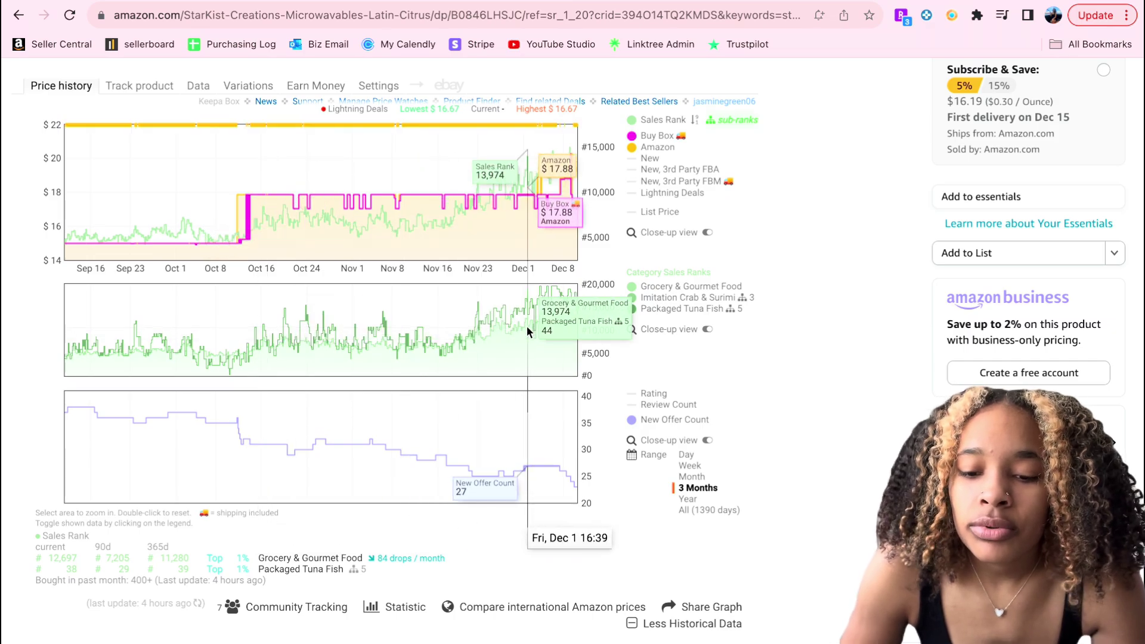
scroll(527, 331, up, 1)
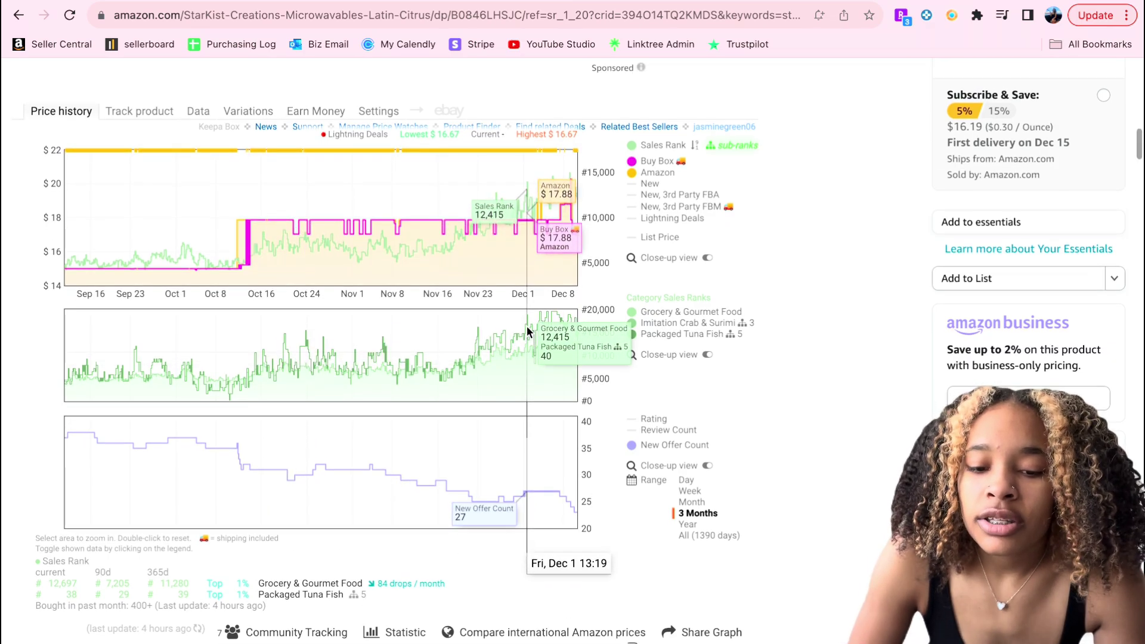
- Look through Keepa's product tracking, data and affiliate program sections, and return to the price history chart
click(142, 115)
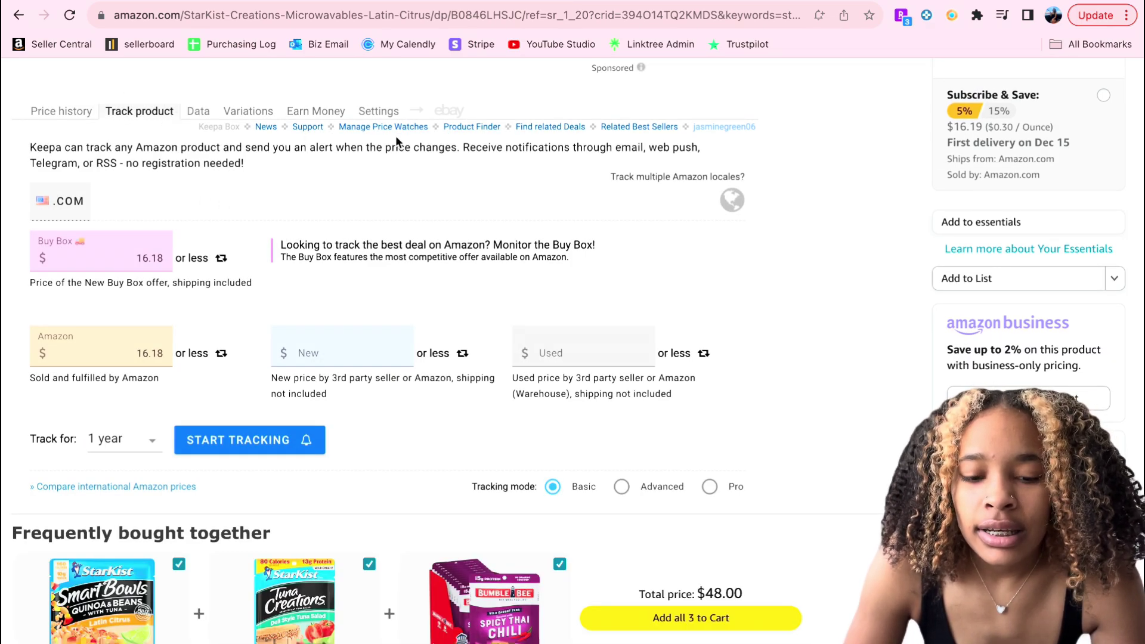
click(198, 112)
click(316, 111)
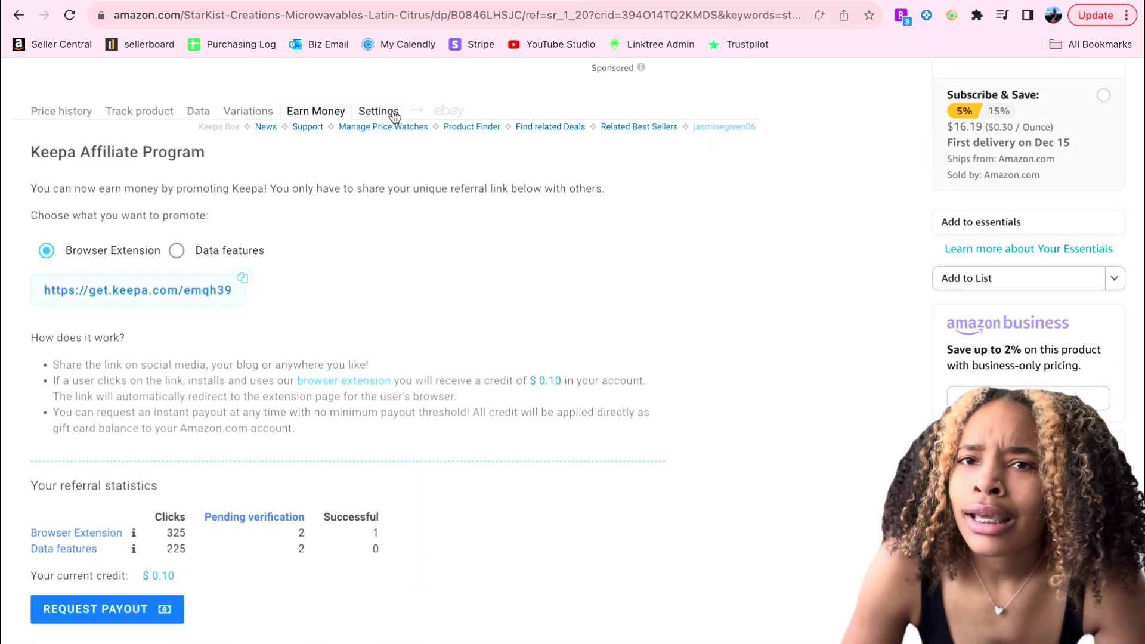
click(61, 111)
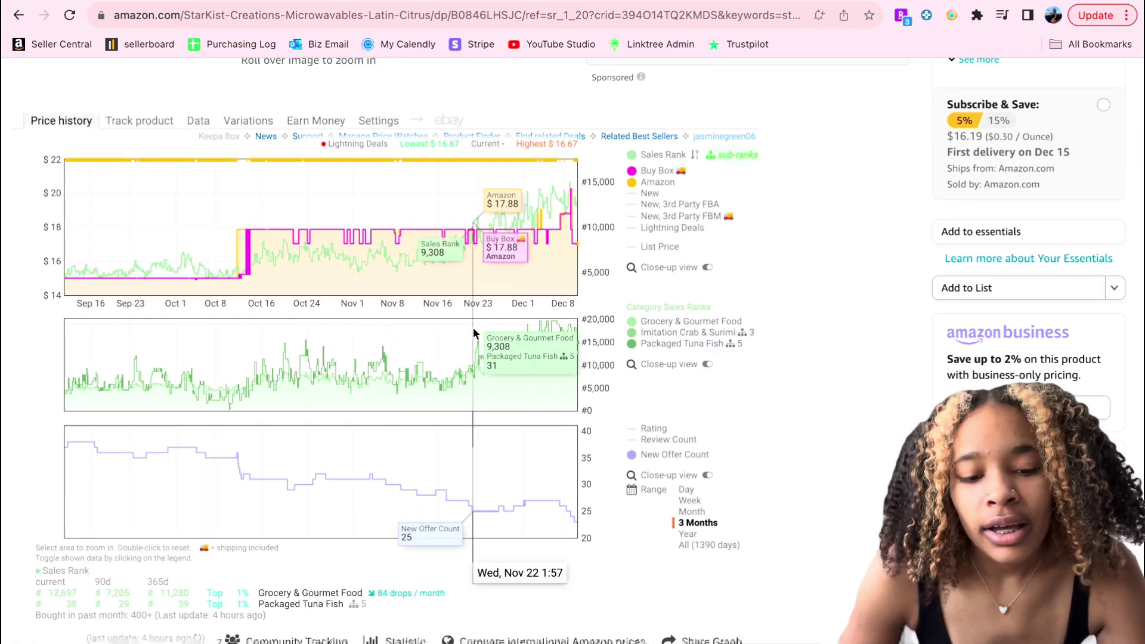